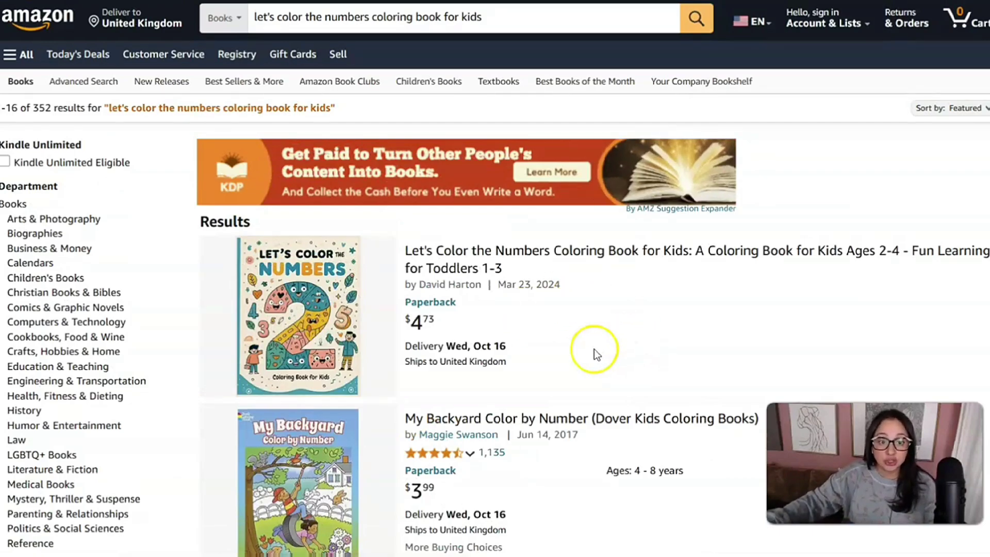
# Look through the Amazon search results for number coloring books for kids.
pyautogui.scroll(-20, 624, 338)
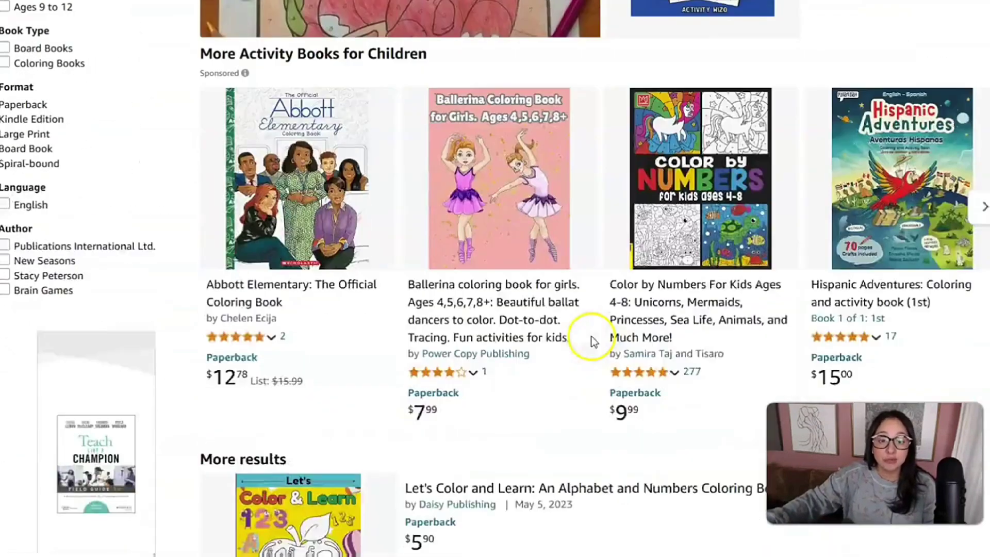
pyautogui.scroll(-8, 586, 339)
pyautogui.scroll(20, 585, 336)
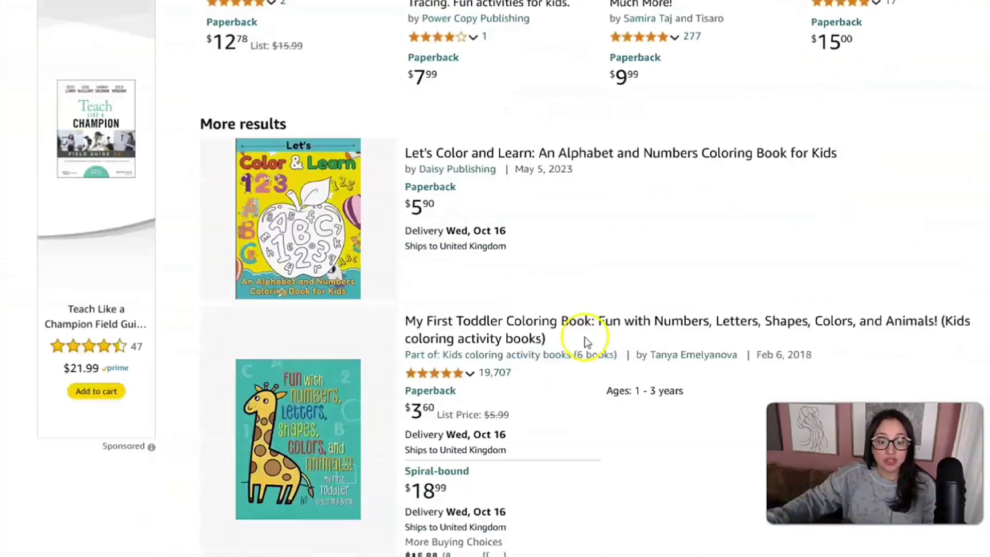
pyautogui.scroll(15, 583, 337)
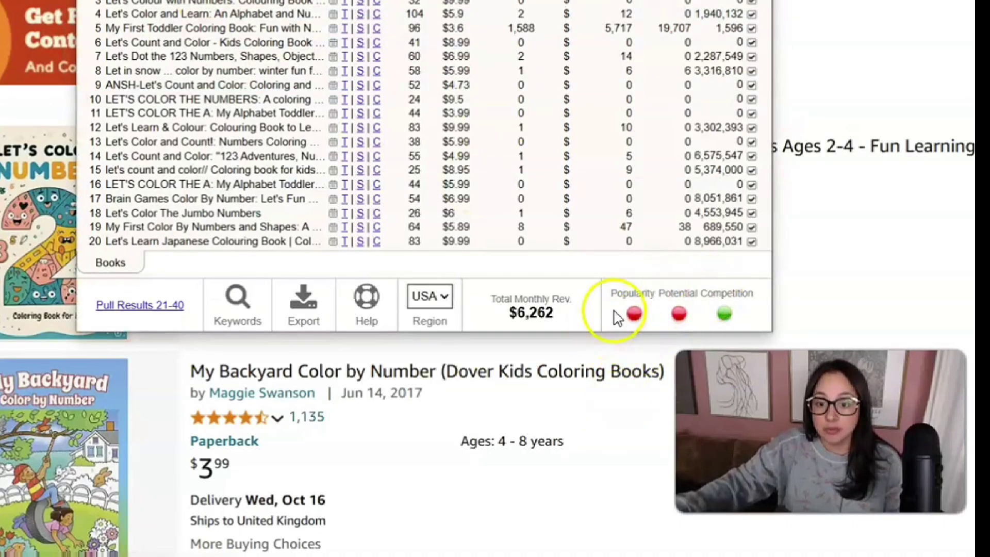
# Check the keyword's popularity, potential and competition ratings in the book revenue table, and close the table.
pyautogui.moveTo(634, 314)
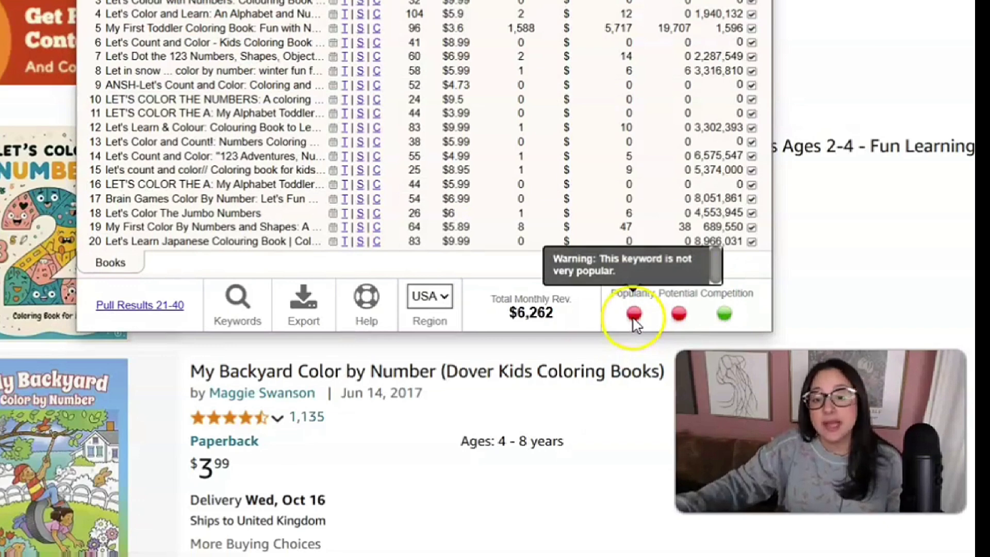
pyautogui.moveTo(684, 318)
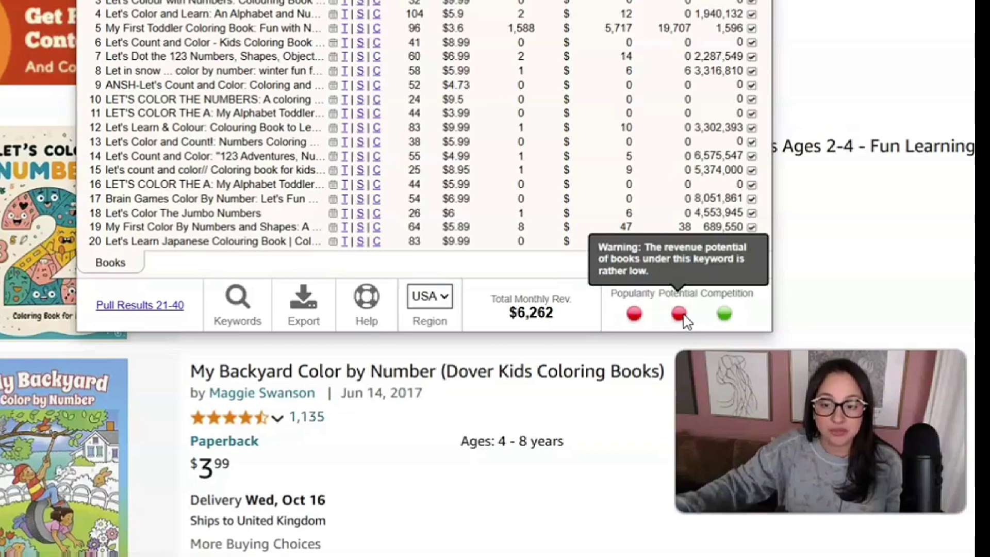
pyautogui.click(724, 315)
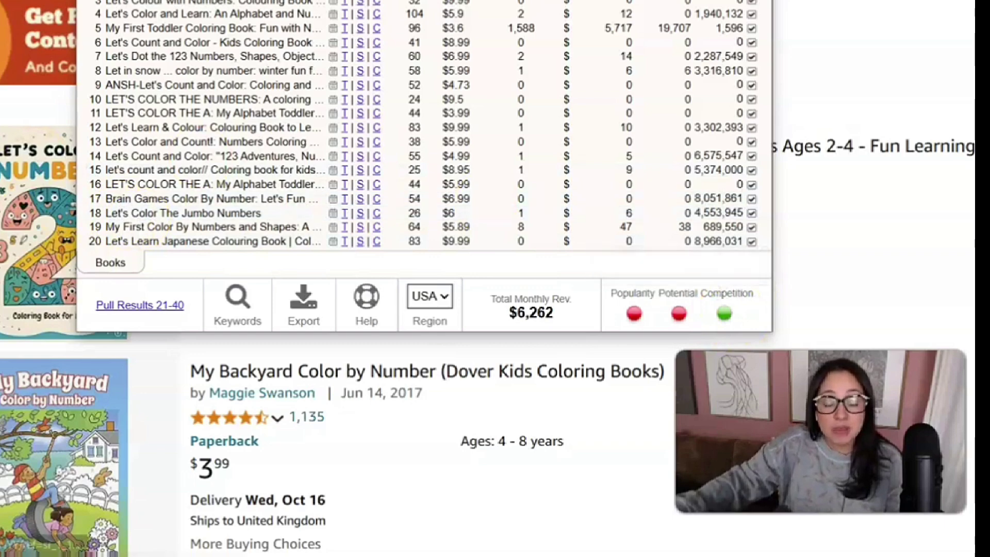
pyautogui.scroll(-8, 51, 309)
pyautogui.scroll(7, 340, 443)
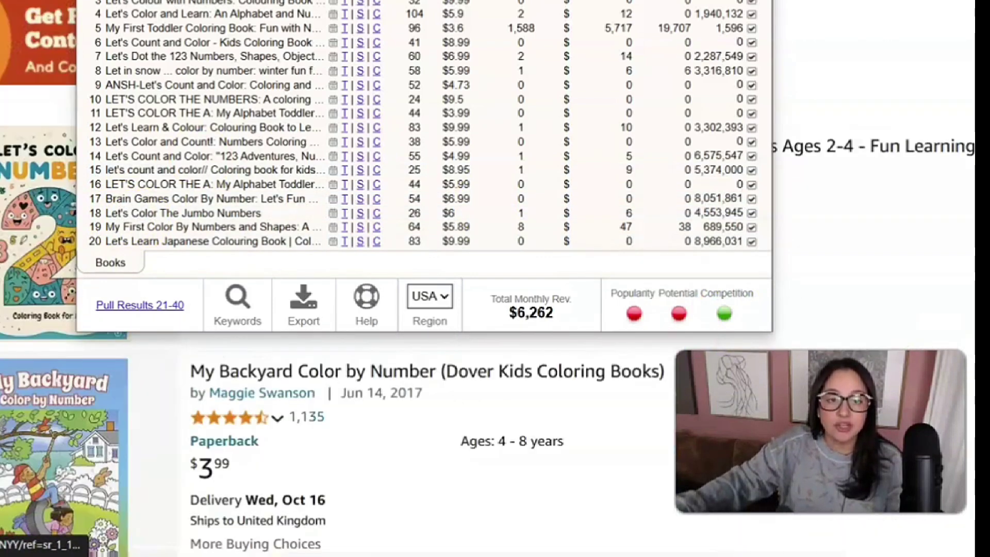
pyautogui.click(877, 82)
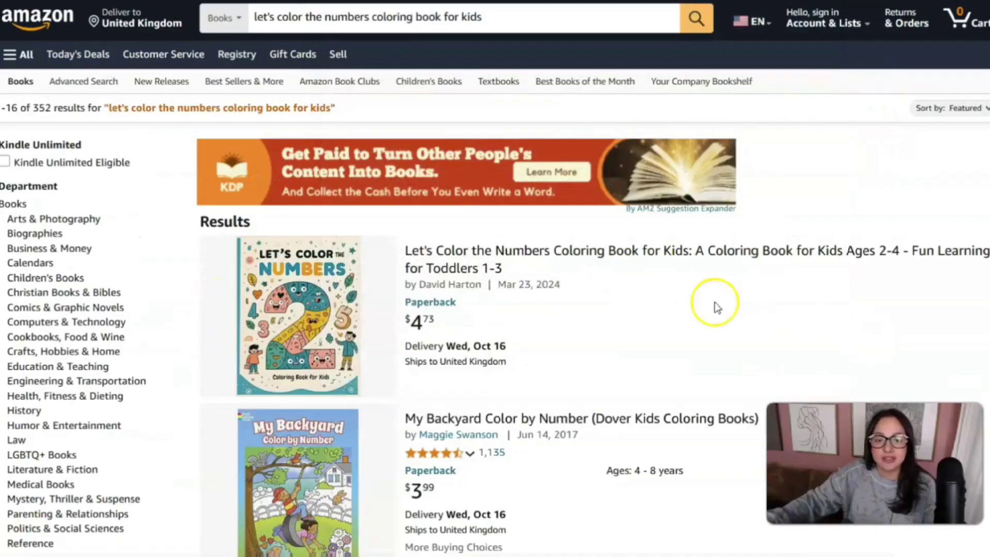
# Review the competing coloring book covers once more, down to the additional results and back to the first book.
pyautogui.scroll(-6, 670, 303)
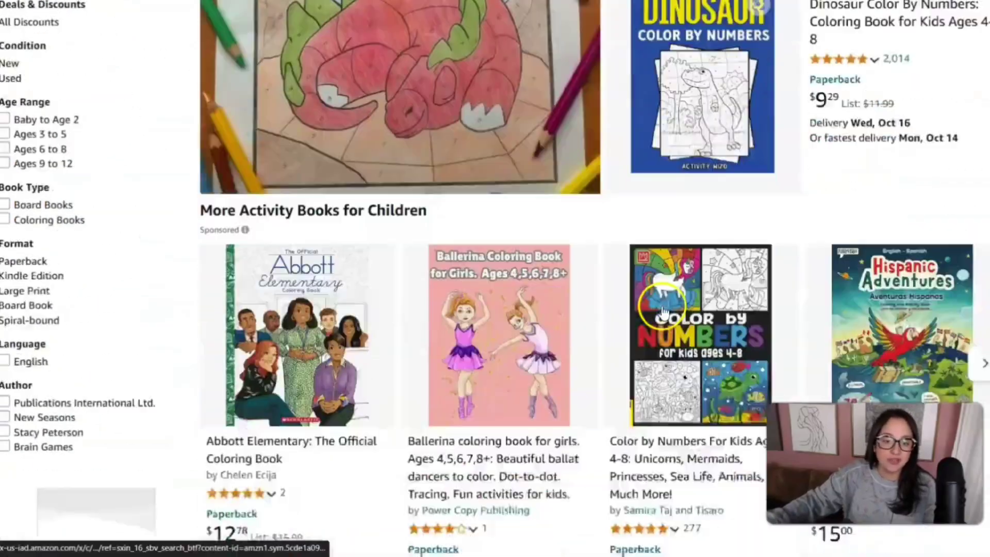
pyautogui.scroll(-7, 664, 312)
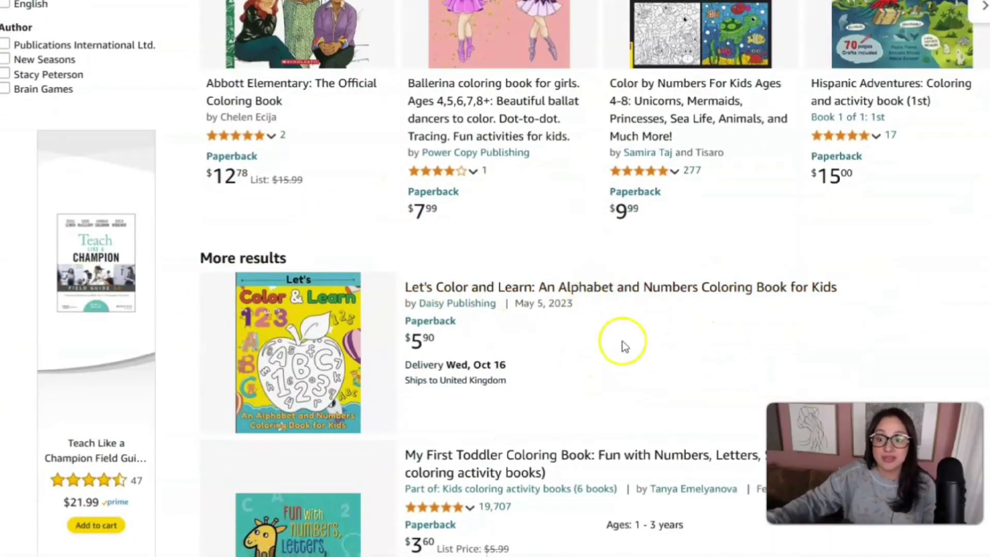
pyautogui.scroll(13, 572, 332)
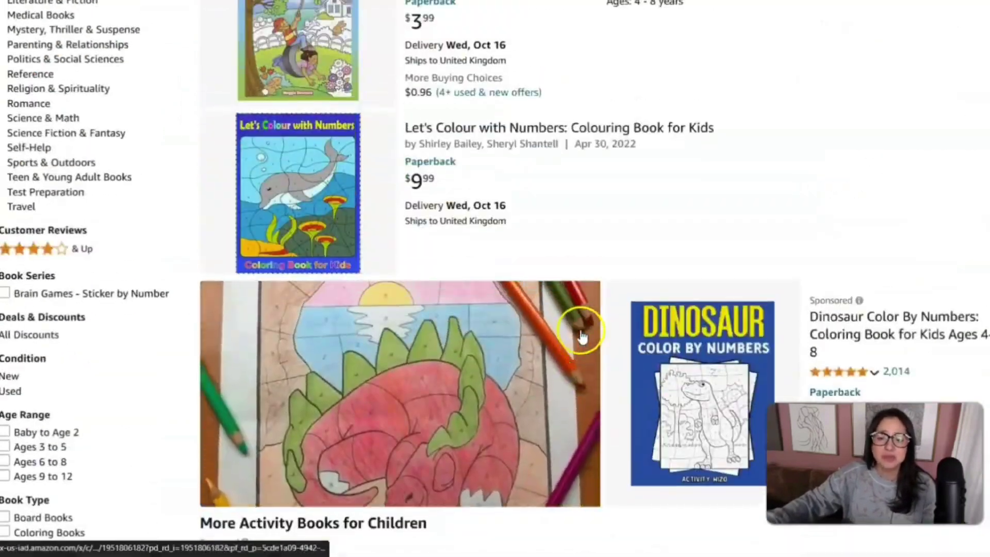
pyautogui.scroll(9, 582, 335)
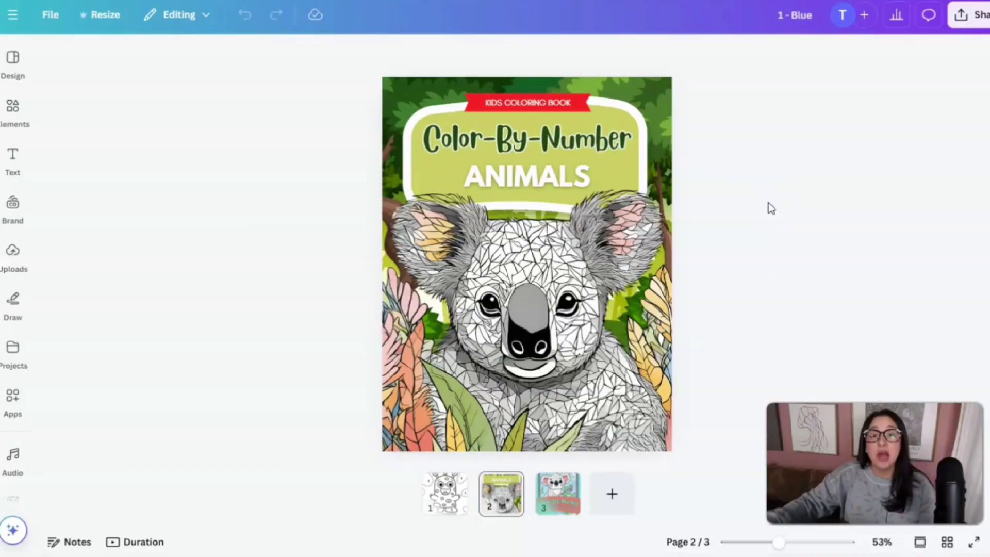
# Switch to the Canva design and compare the two color-by-number koala covers on pages 2 and 3.
pyautogui.click(735, 237)
pyautogui.click(647, 316)
pyautogui.click(548, 463)
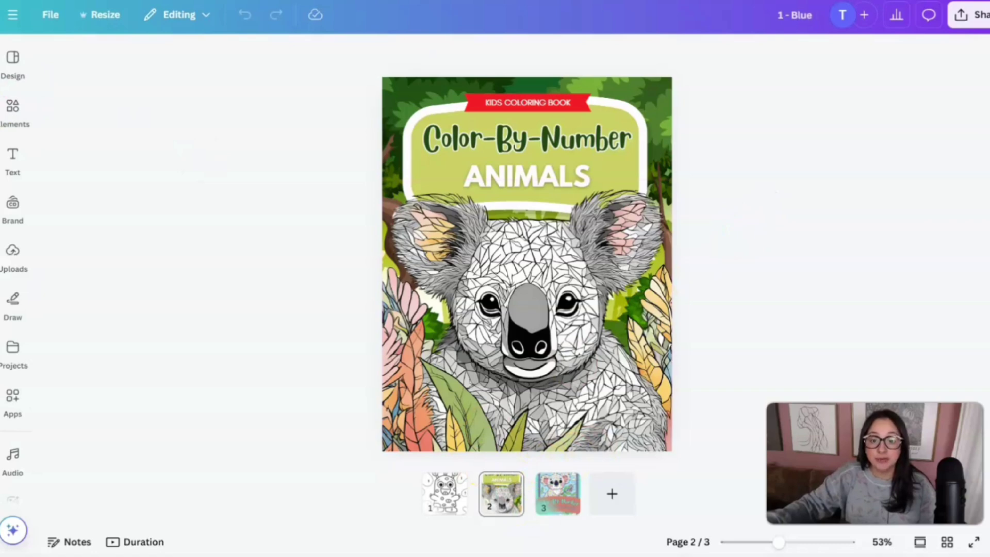
pyautogui.click(558, 497)
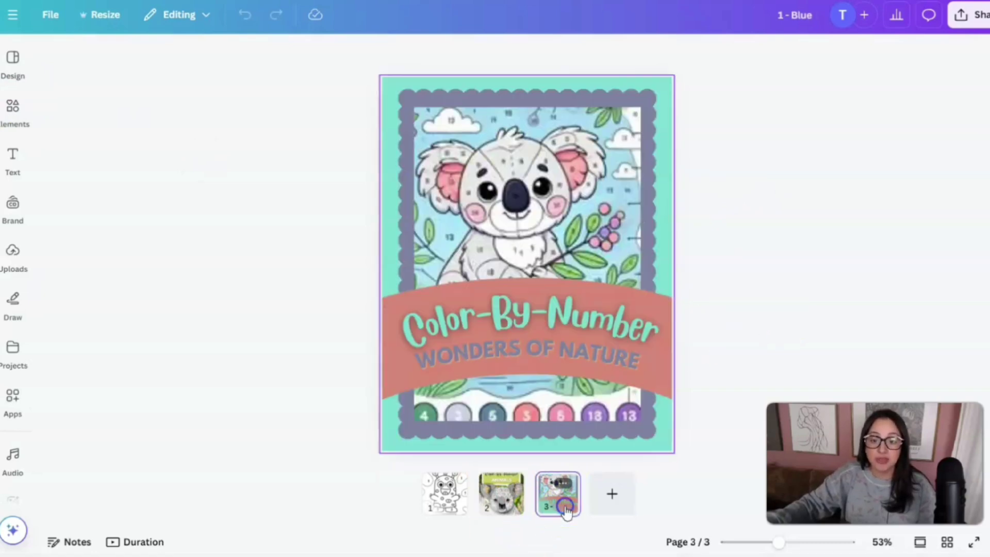
pyautogui.click(751, 214)
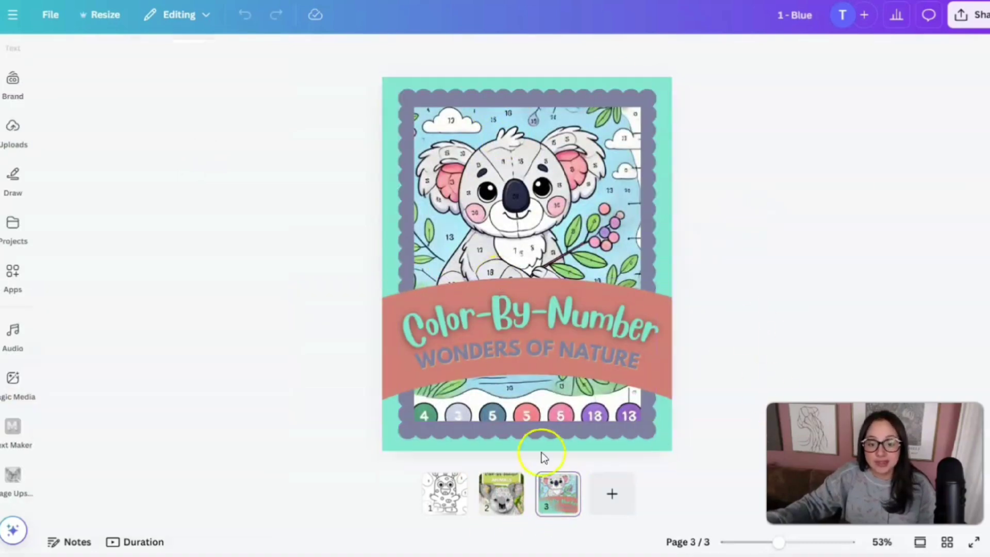
pyautogui.click(500, 496)
pyautogui.click(558, 496)
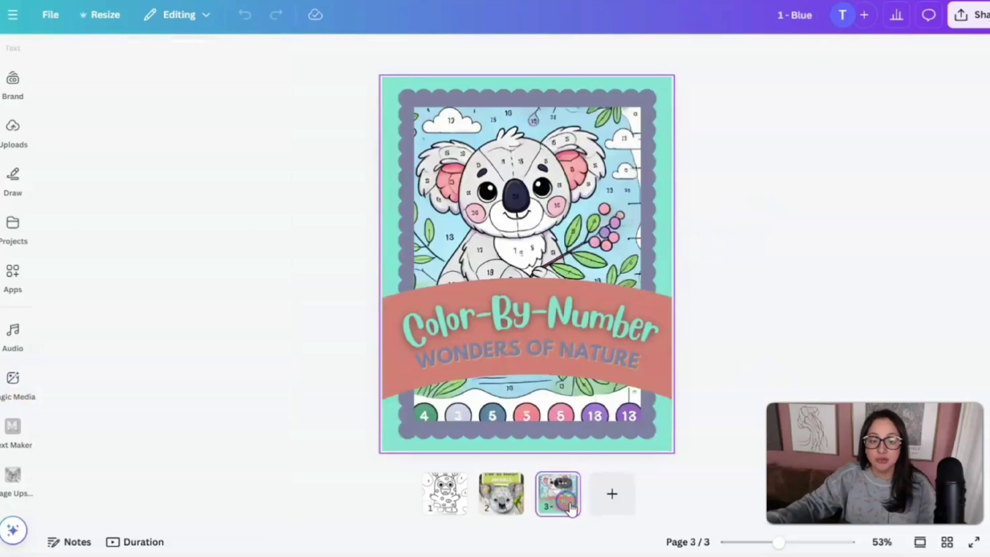
# Open Magic Media and review the Animals cover on page 2 and the monster color-by-number page on page 1.
pyautogui.click(16, 387)
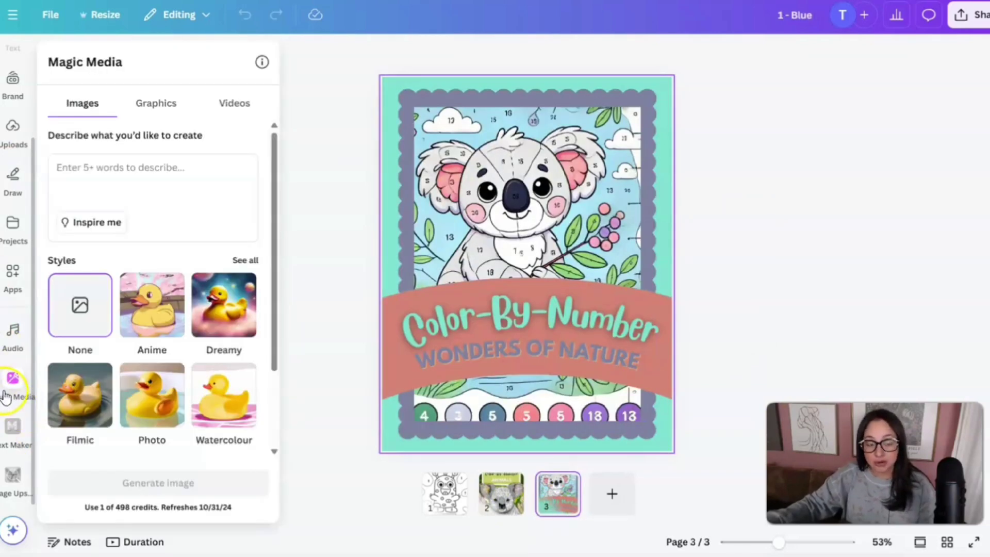
pyautogui.click(5, 391)
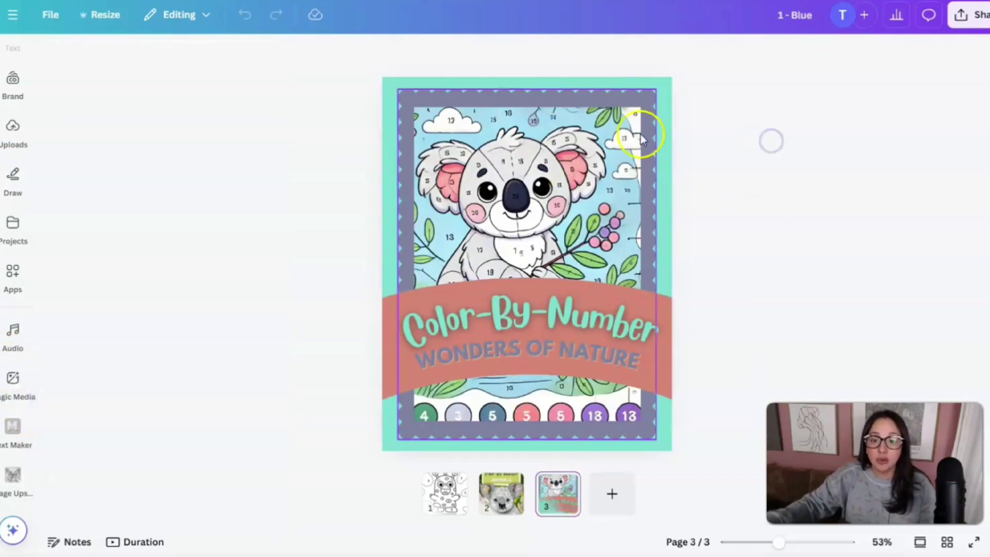
pyautogui.click(508, 498)
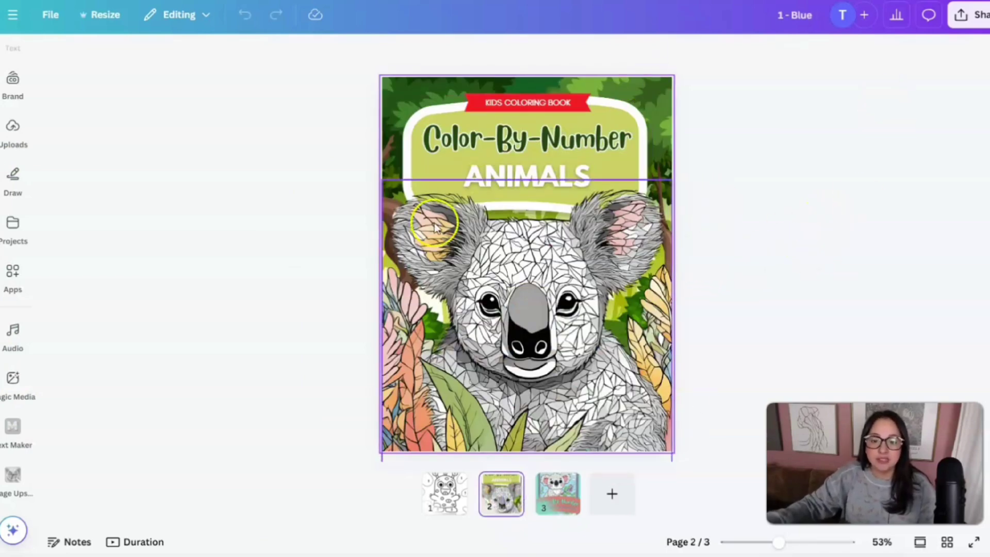
pyautogui.click(13, 378)
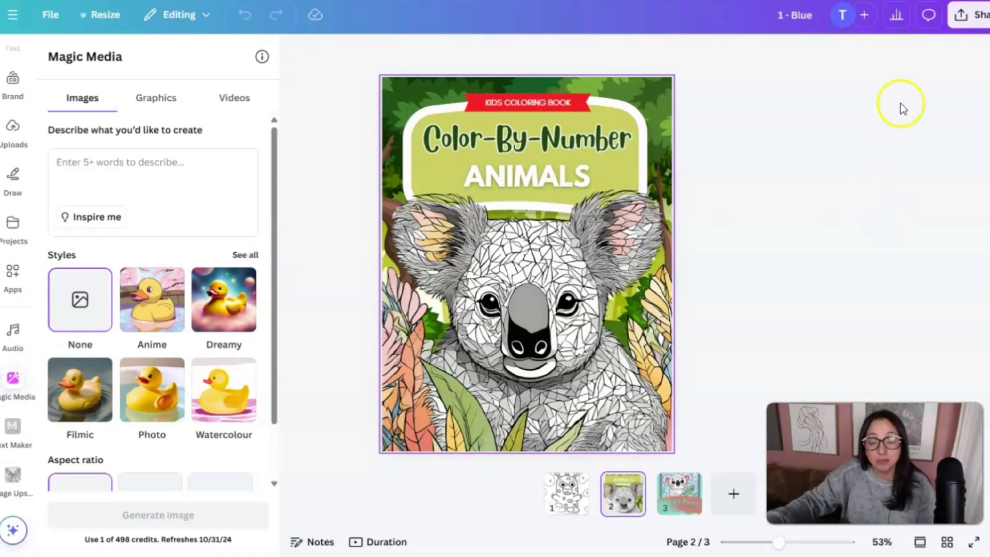
pyautogui.click(565, 498)
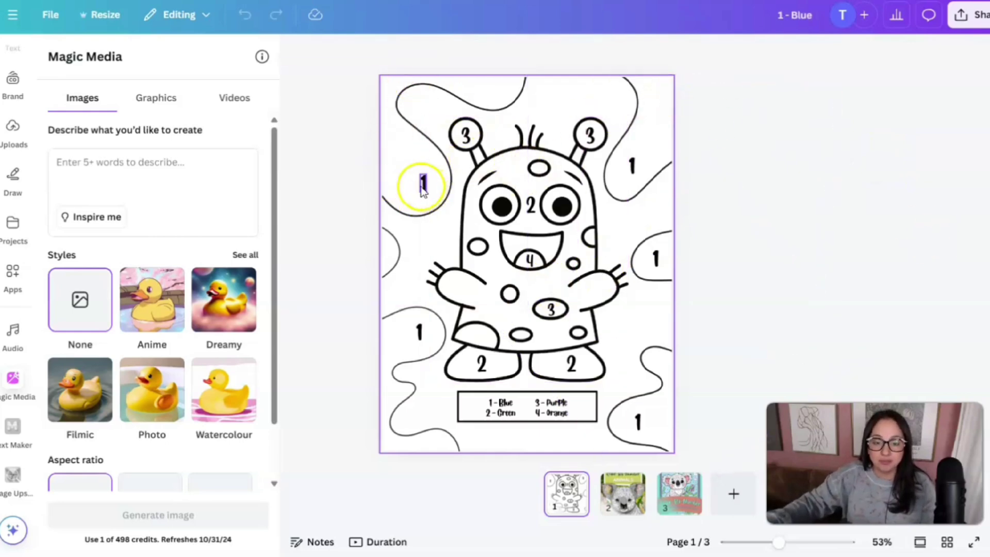
pyautogui.click(704, 139)
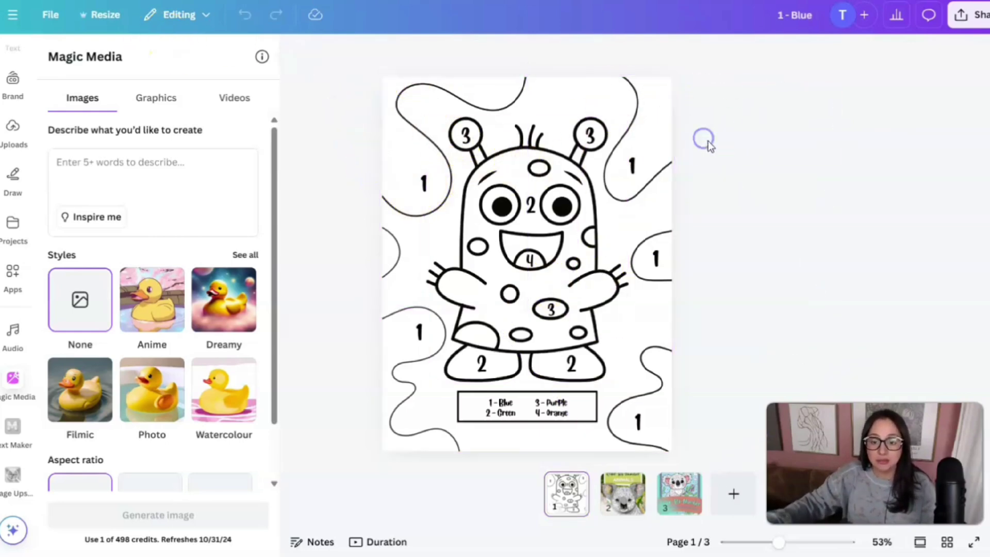
# Add a blank fourth page to the design and select it.
pyautogui.click(734, 497)
pyautogui.click(529, 503)
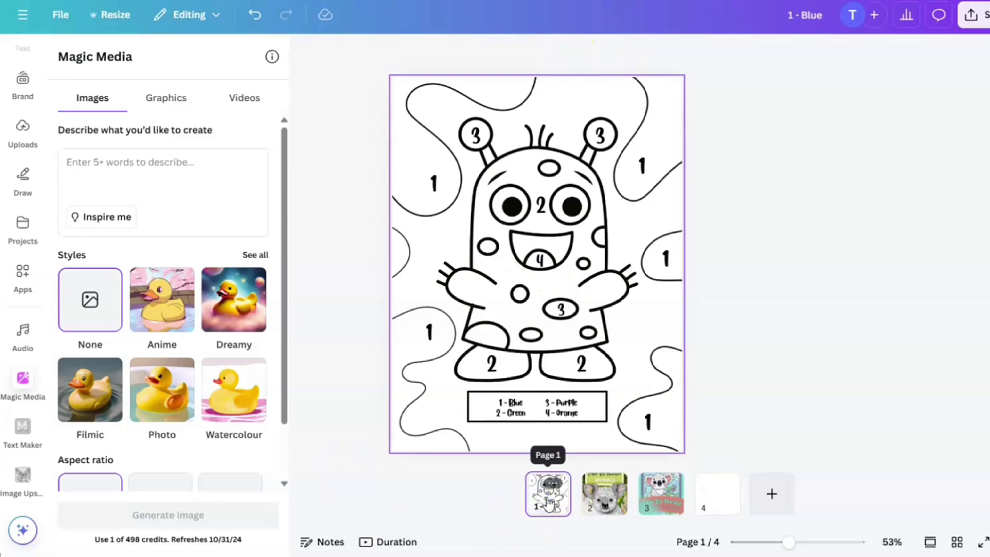
pyautogui.click(729, 506)
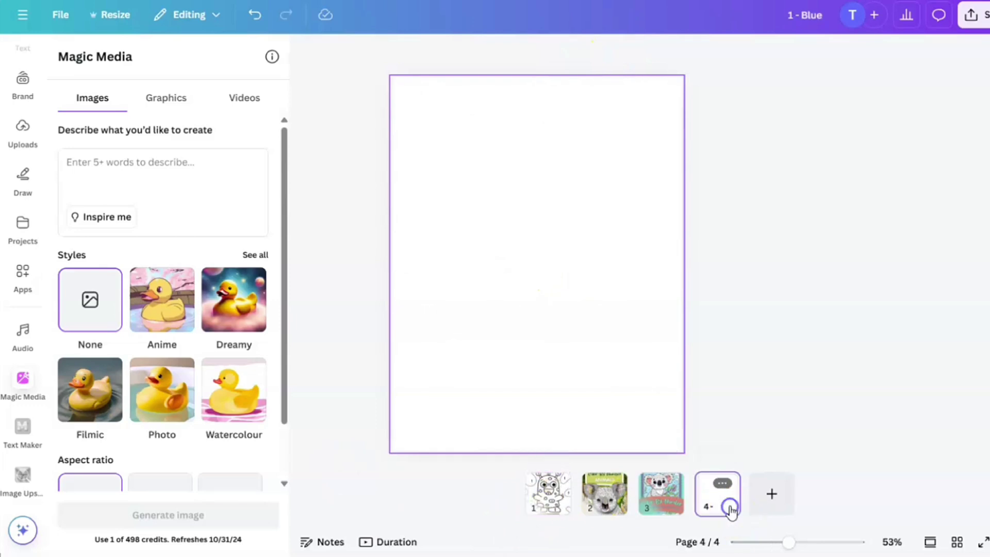
pyautogui.click(533, 324)
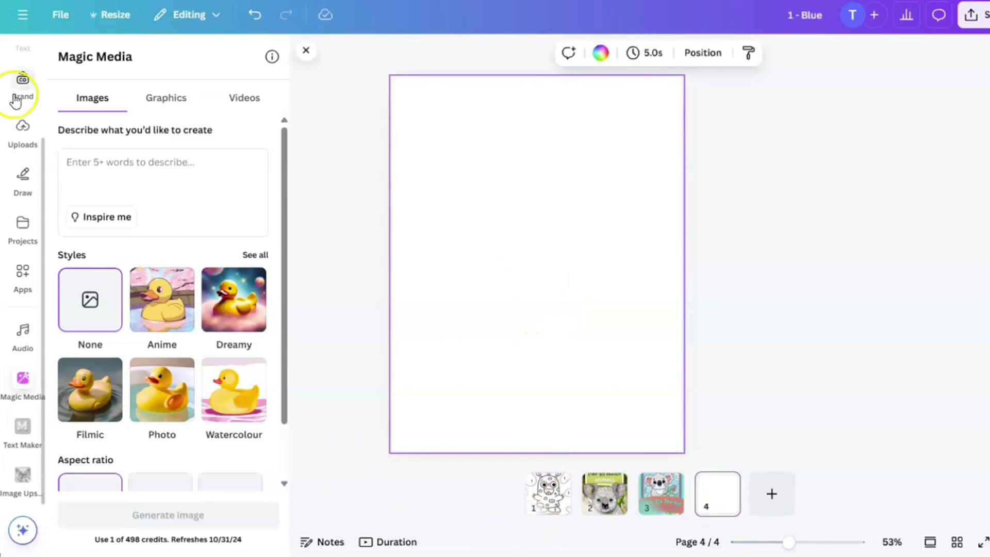
# Open the elements library with its search ready for a query.
pyautogui.scroll(3, 20, 103)
pyautogui.click(23, 124)
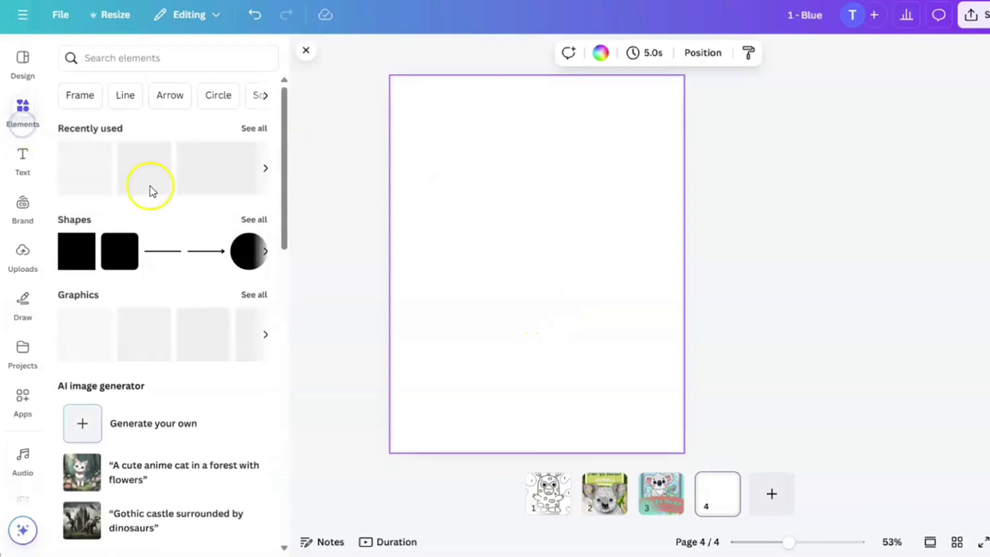
pyautogui.click(149, 58)
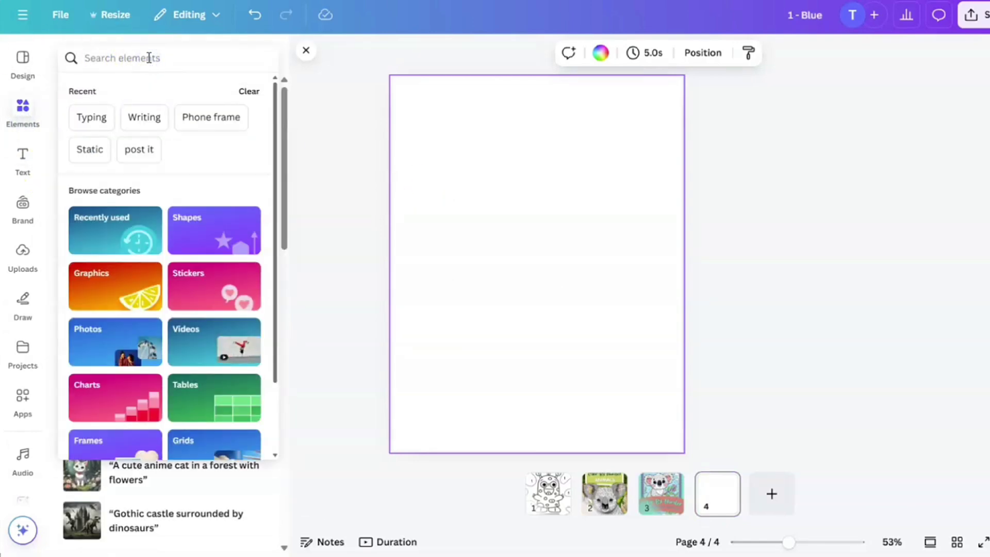
pyautogui.write('ANIMALS')
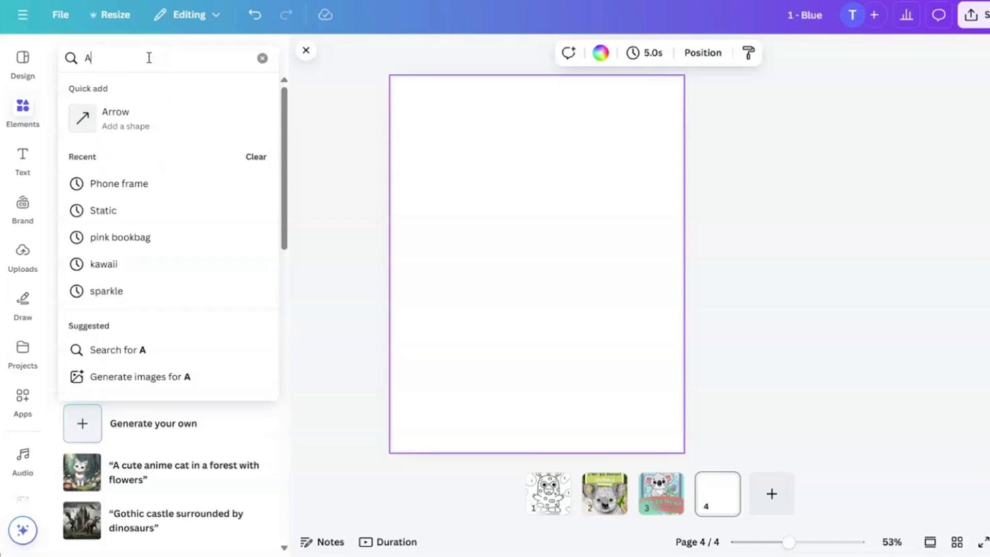
pyautogui.press('BackSpace')
pyautogui.press('BackSpace')
pyautogui.press('BackSpace')
pyautogui.press('BackSpace')
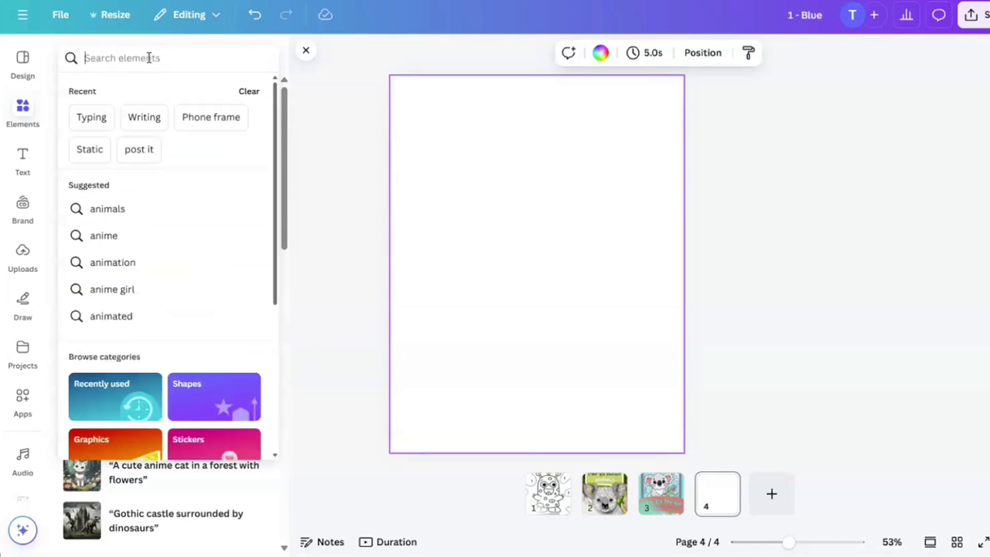
# Search the elements for the suggested "animal coloring book" and show all matching graphics.
pyautogui.write('animal')
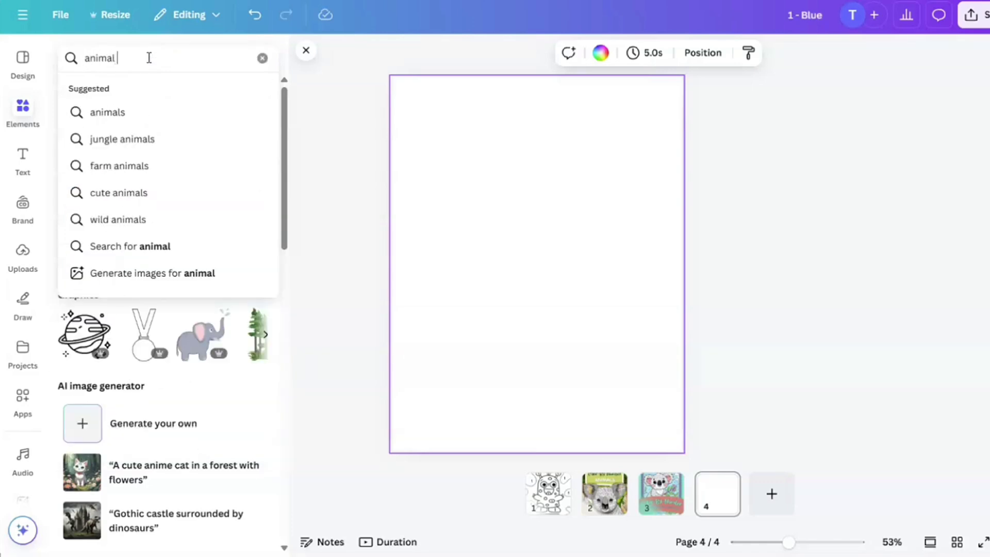
pyautogui.write(' colo')
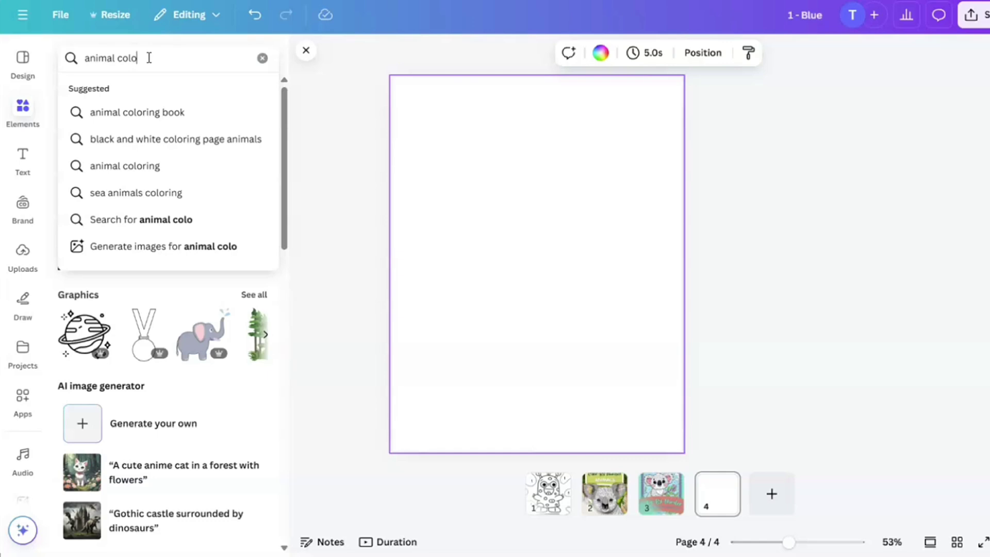
pyautogui.click(152, 118)
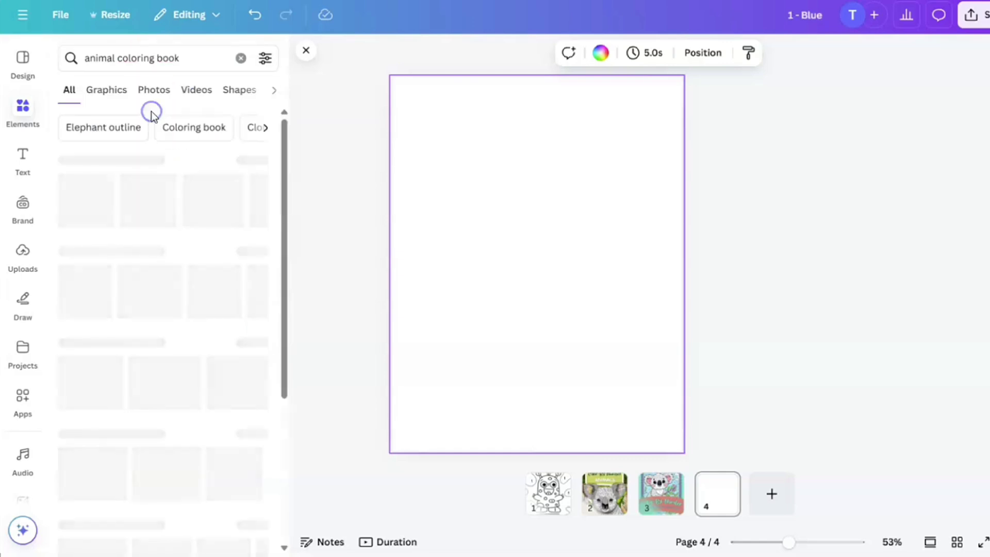
pyautogui.click(254, 159)
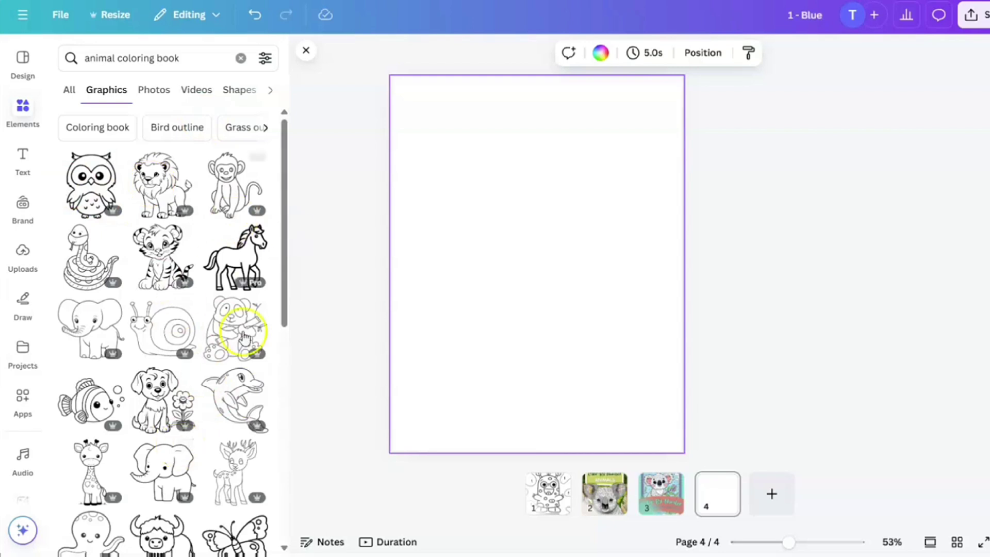
# Add the owl outline graphic to page 4, enlarge it, and centre it on the page.
pyautogui.click(86, 181)
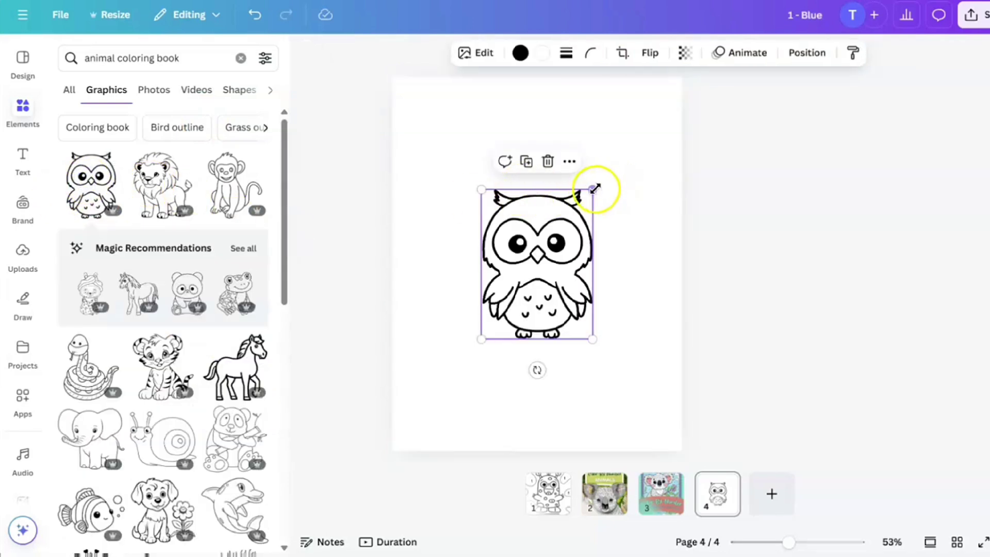
pyautogui.moveTo(593, 188); pyautogui.dragTo(711, 119)
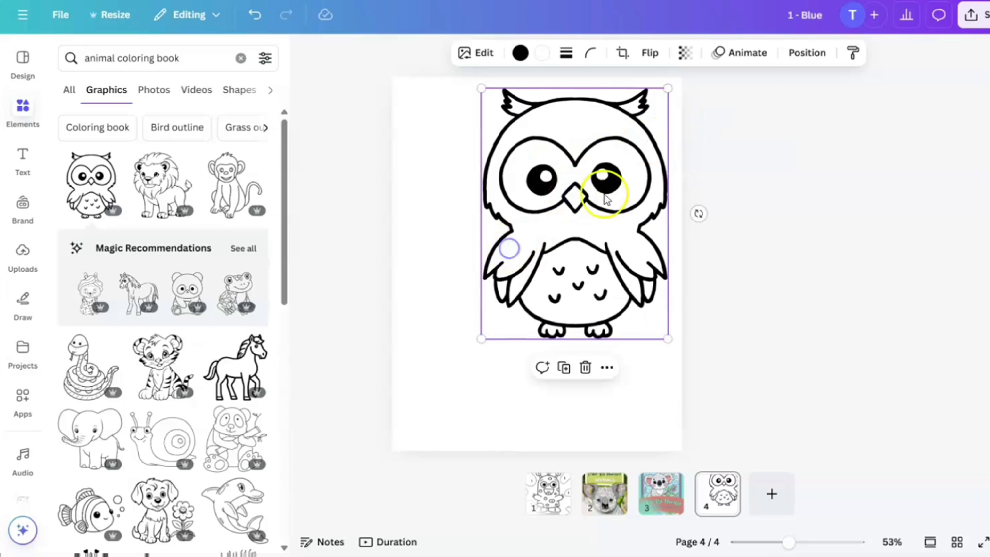
pyautogui.moveTo(606, 199); pyautogui.dragTo(568, 249)
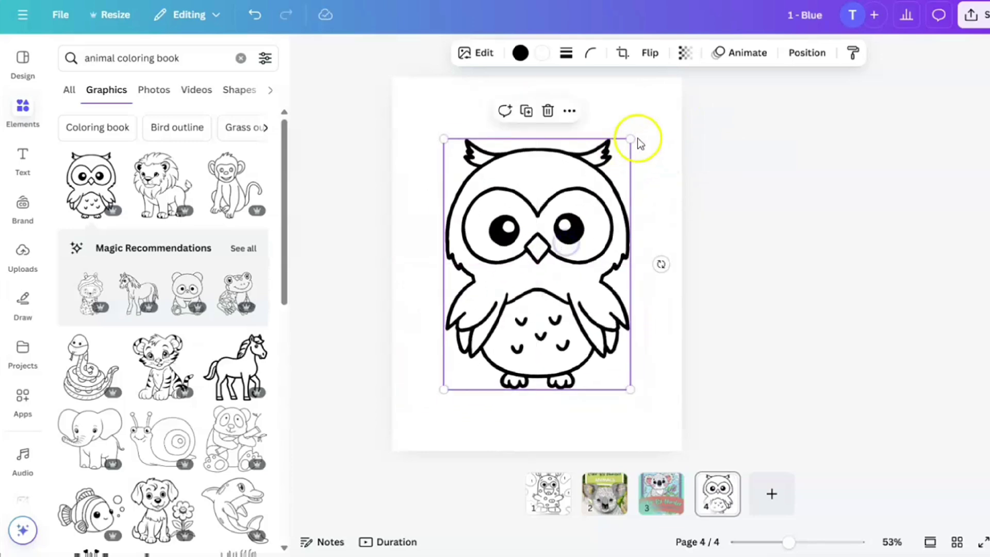
# Resize the owl graphic to leave room beneath it and centre it horizontally in the upper part of page 4.
pyautogui.moveTo(639, 143); pyautogui.dragTo(676, 77)
pyautogui.moveTo(590, 171); pyautogui.dragTo(575, 206)
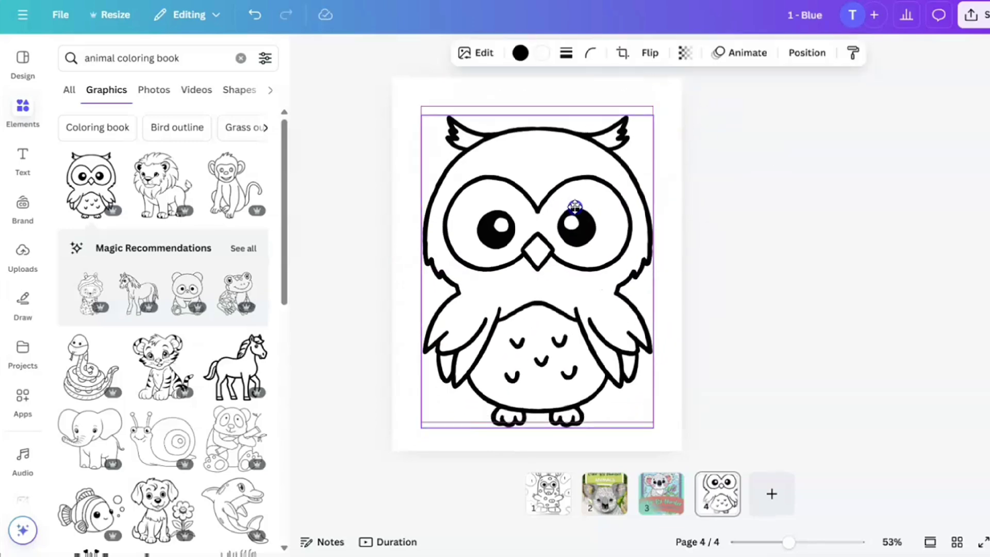
pyautogui.moveTo(650, 417); pyautogui.dragTo(604, 351)
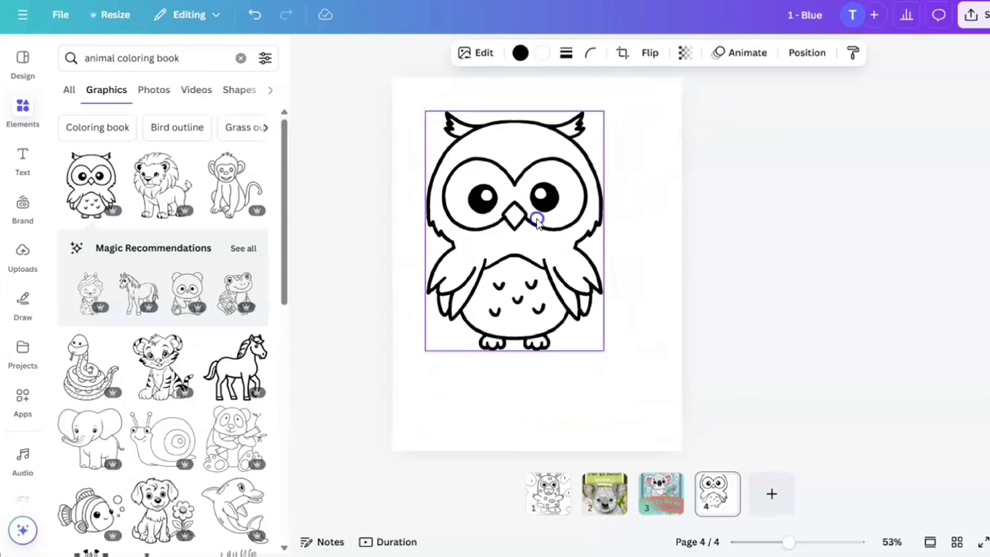
pyautogui.moveTo(536, 221); pyautogui.dragTo(559, 220)
pyautogui.click(610, 422)
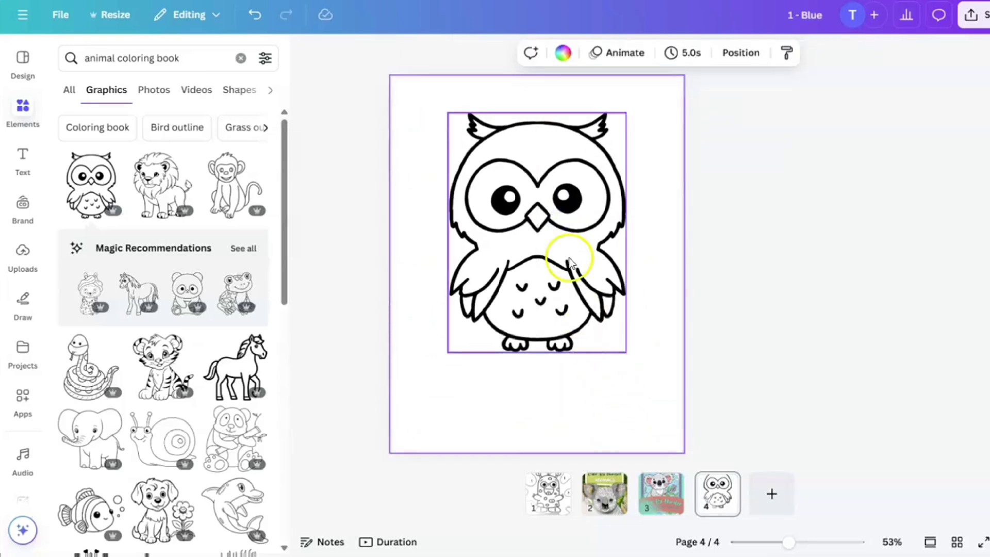
pyautogui.moveTo(567, 257)
pyautogui.mouseDown()
pyautogui.moveTo(568, 274)
pyautogui.moveTo(572, 256)
pyautogui.moveTo(558, 264)
pyautogui.mouseUp()
pyautogui.click(574, 422)
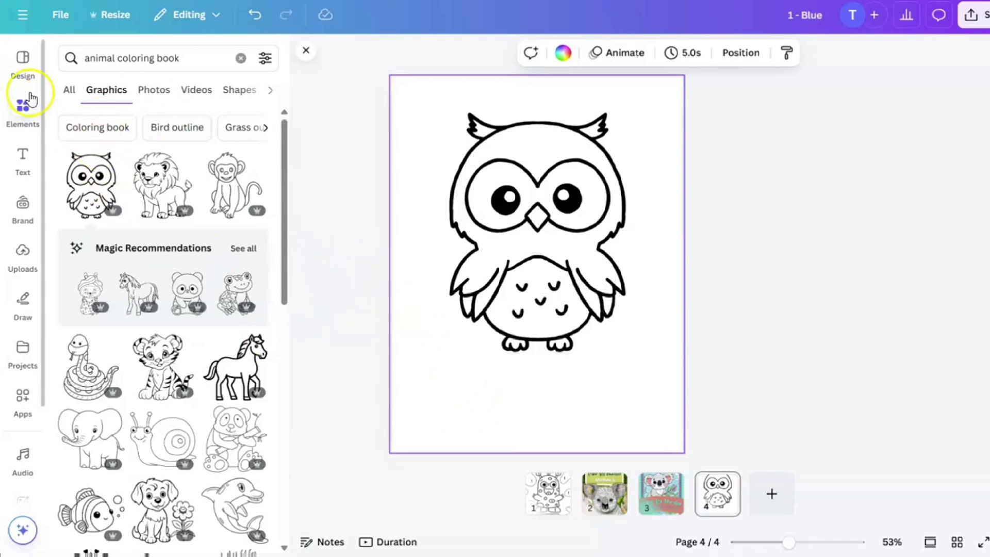
# Replace the previous elements query with a search for "rectangle".
pyautogui.click(240, 57)
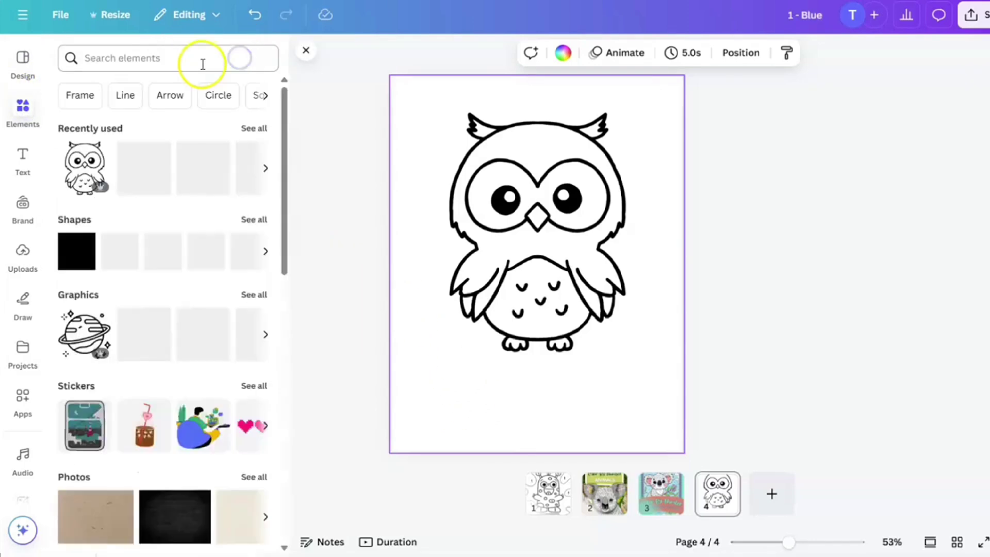
pyautogui.click(202, 63)
pyautogui.write('rectangle')
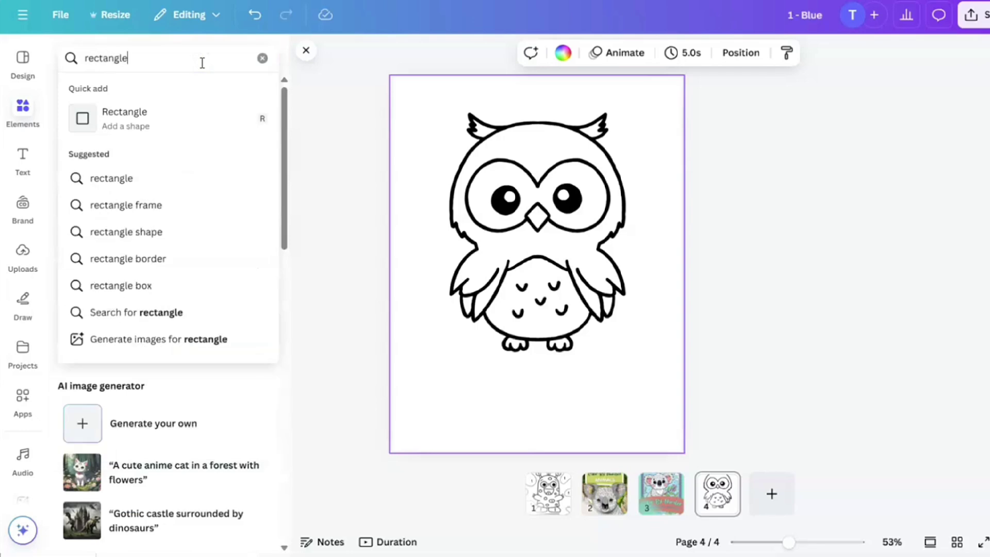
pyautogui.press('Return')
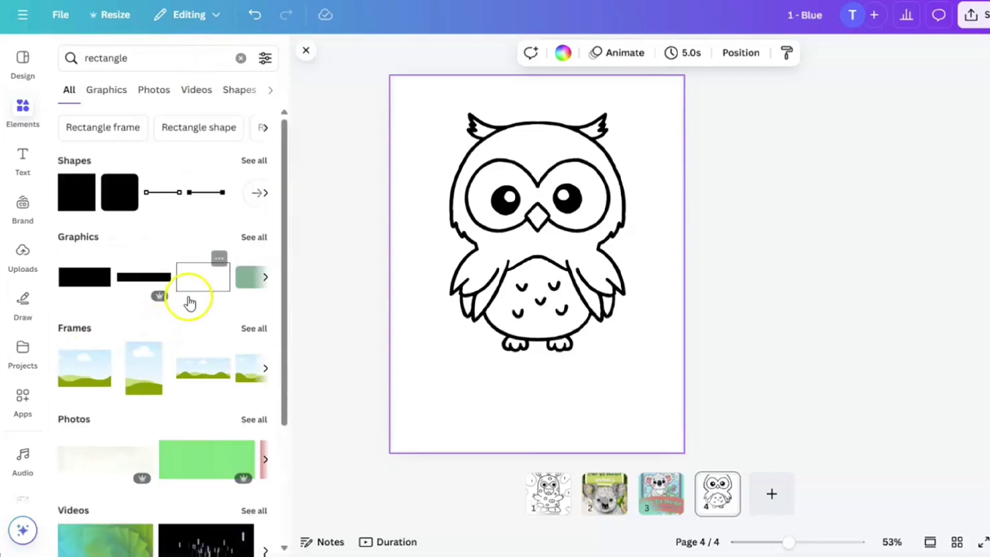
# Add the thin outlined rectangle graphic to the page and place it centred just below the owl's feet.
pyautogui.click(189, 283)
pyautogui.moveTo(518, 243); pyautogui.dragTo(514, 369)
pyautogui.click(625, 338)
pyautogui.click(645, 361)
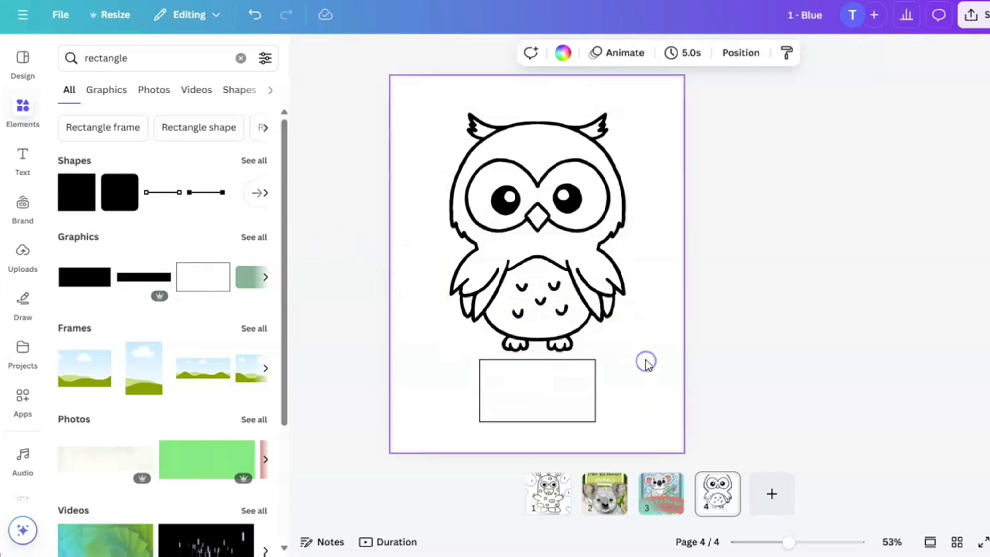
# Add a subheading reading "1 - Red" in the League Spartan font at the upper left inside the rectangle.
pyautogui.click(23, 157)
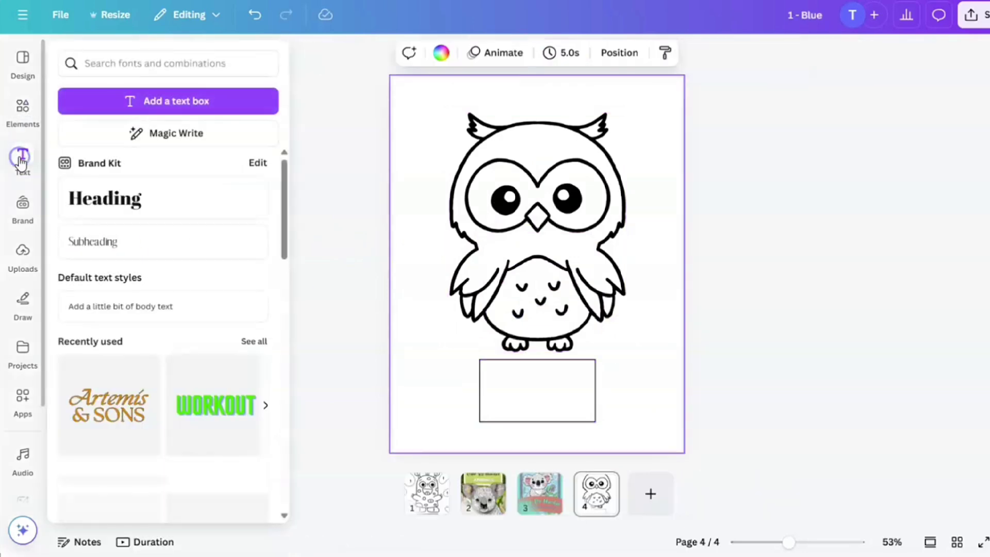
pyautogui.click(113, 244)
pyautogui.write('1 - Red')
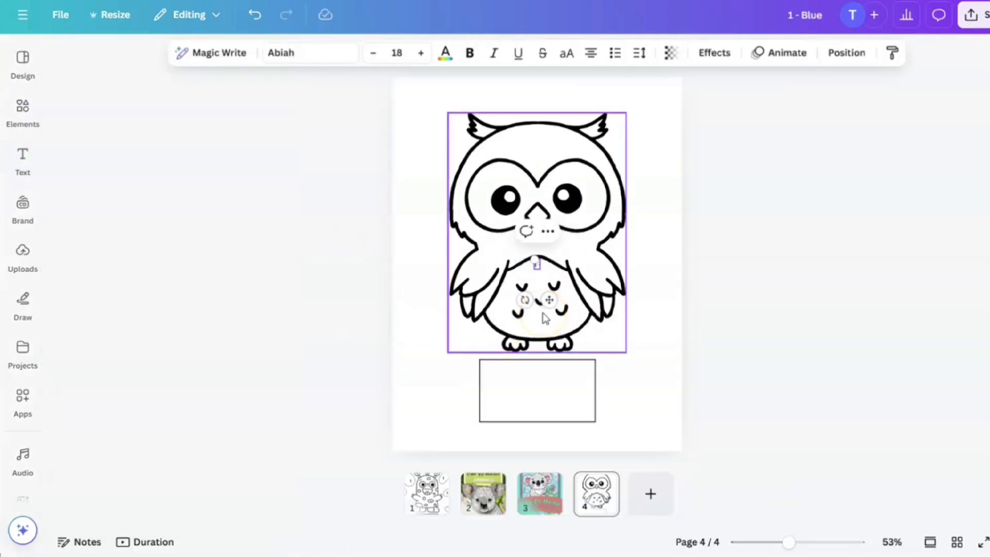
pyautogui.moveTo(548, 301); pyautogui.dragTo(576, 415)
pyautogui.click(542, 379)
pyautogui.click(256, 15)
pyautogui.click(530, 303)
pyautogui.click(304, 52)
pyautogui.click(119, 295)
# Duplicate the color label to add "2 - Blue" beneath "1 - Red" and "3 - Orange" beside it in the rectangle.
pyautogui.click(499, 349)
pyautogui.tripleClick(510, 403)
pyautogui.write('2 - Blue')
pyautogui.click(536, 406)
pyautogui.click(517, 406)
pyautogui.click(499, 370)
pyautogui.tripleClick(561, 384)
pyautogui.write('3 - Orange')
# Duplicate the "3 - Orange" label directly beneath itself and change the copy to "4 - Green".
pyautogui.hotkey('ctrl', 'd')
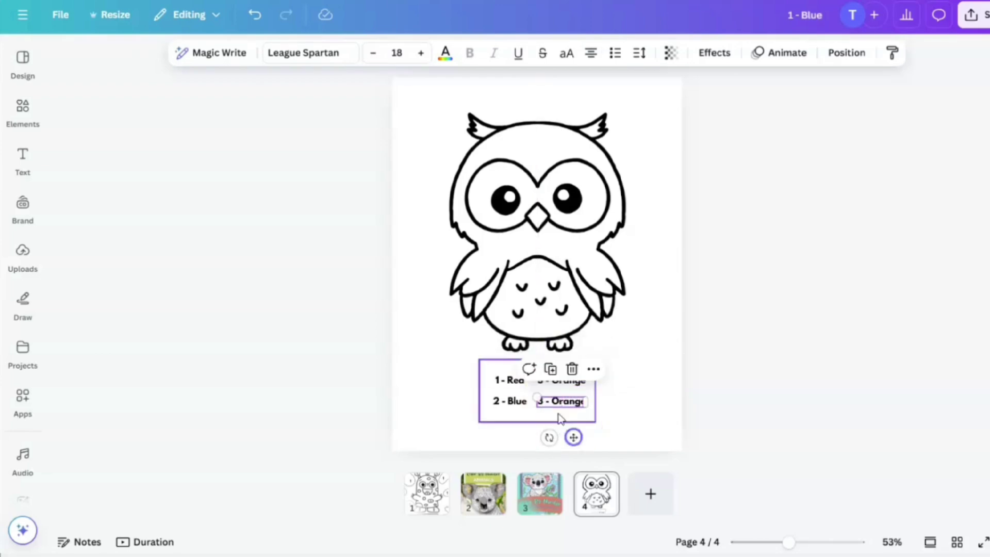
pyautogui.press('Return')
pyautogui.write('4 -')
pyautogui.click(665, 411)
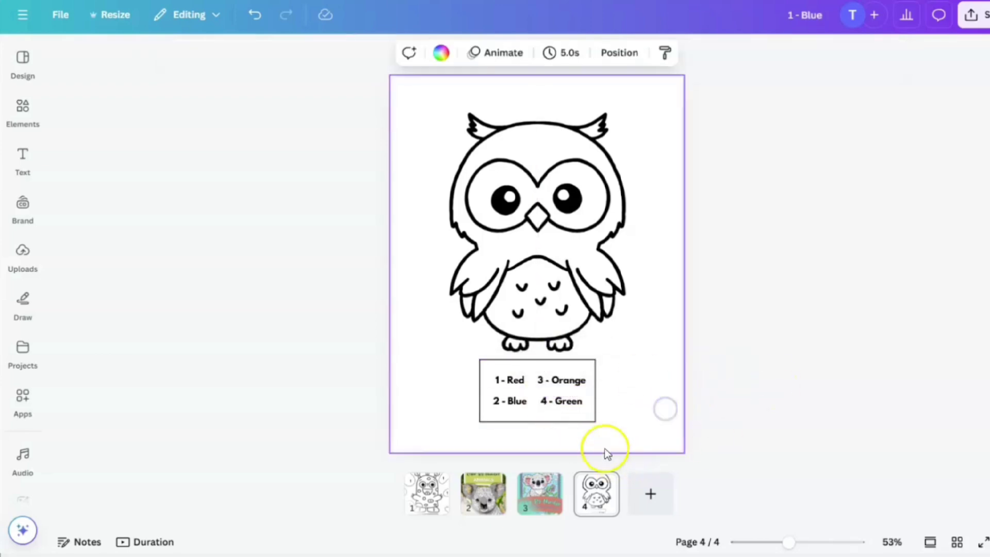
pyautogui.click(542, 221)
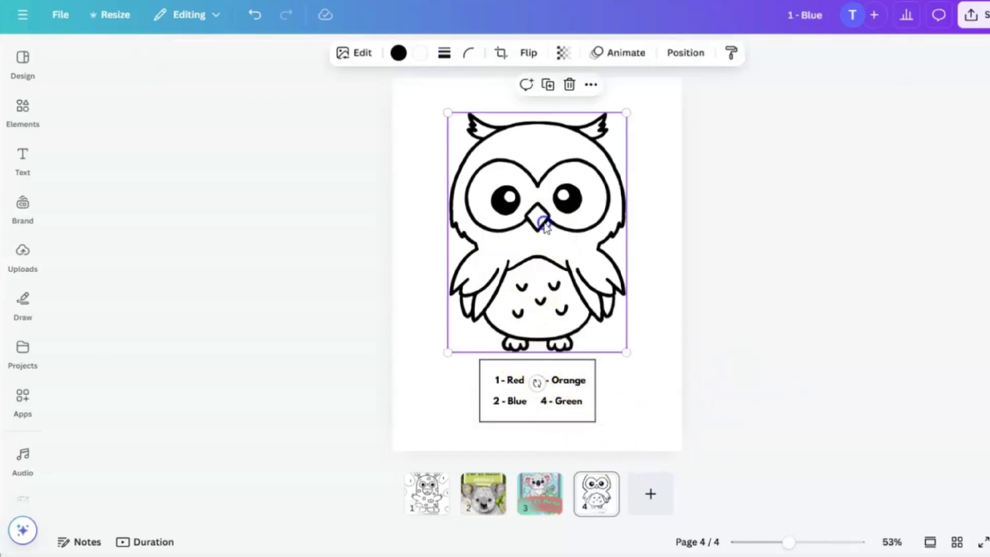
pyautogui.click(639, 276)
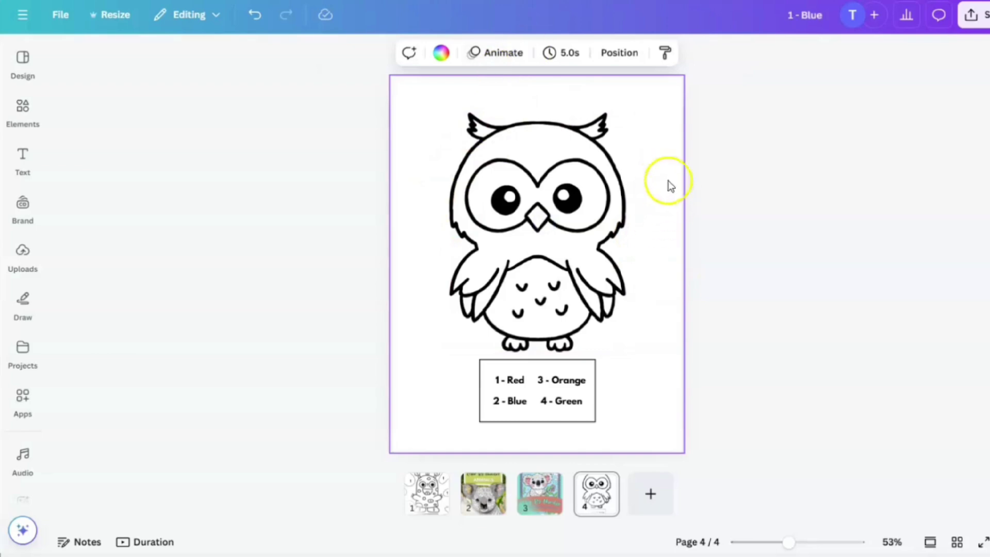
# Add heading text over the owl's left eye and reduce that heading's font size to 28.8.
pyautogui.moveTo(18, 165)
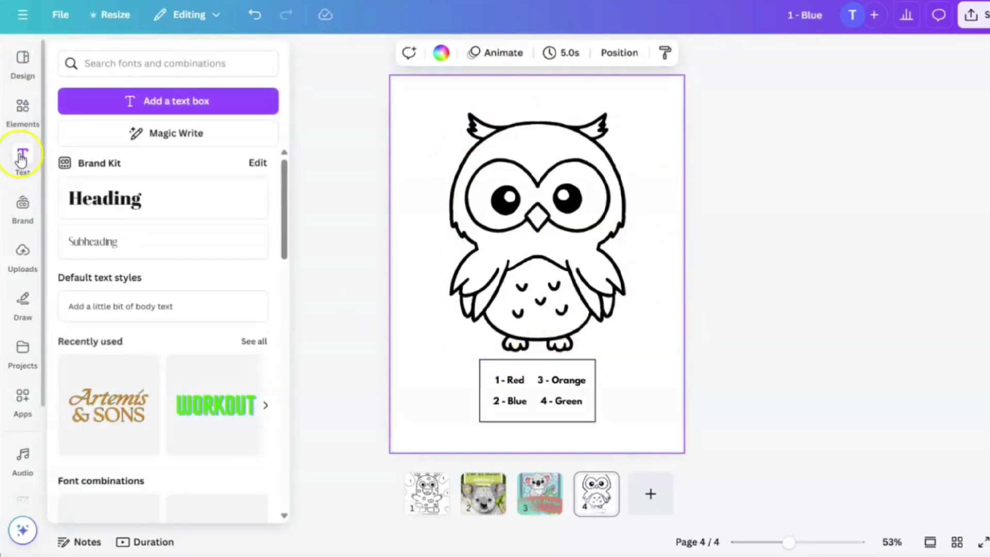
pyautogui.click(132, 203)
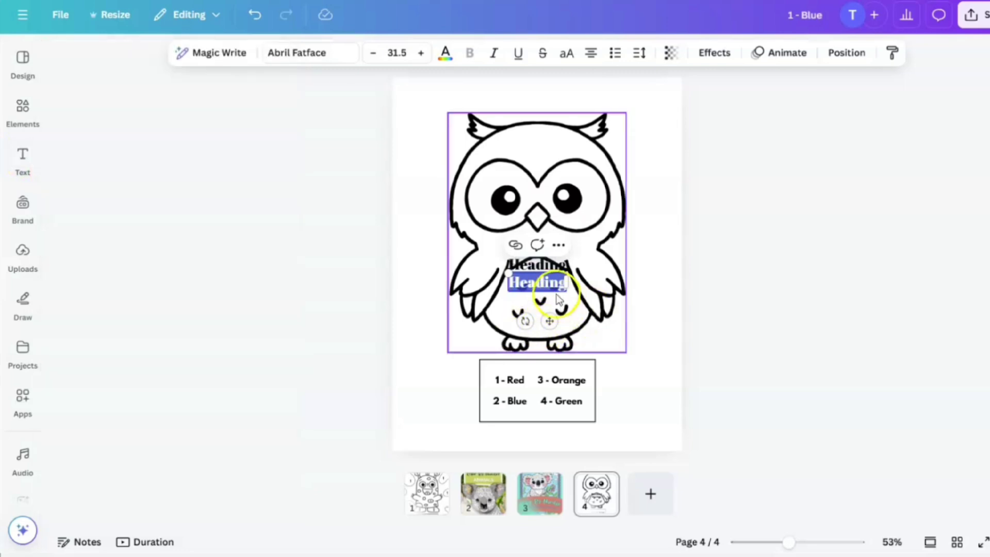
pyautogui.moveTo(549, 321); pyautogui.dragTo(524, 213)
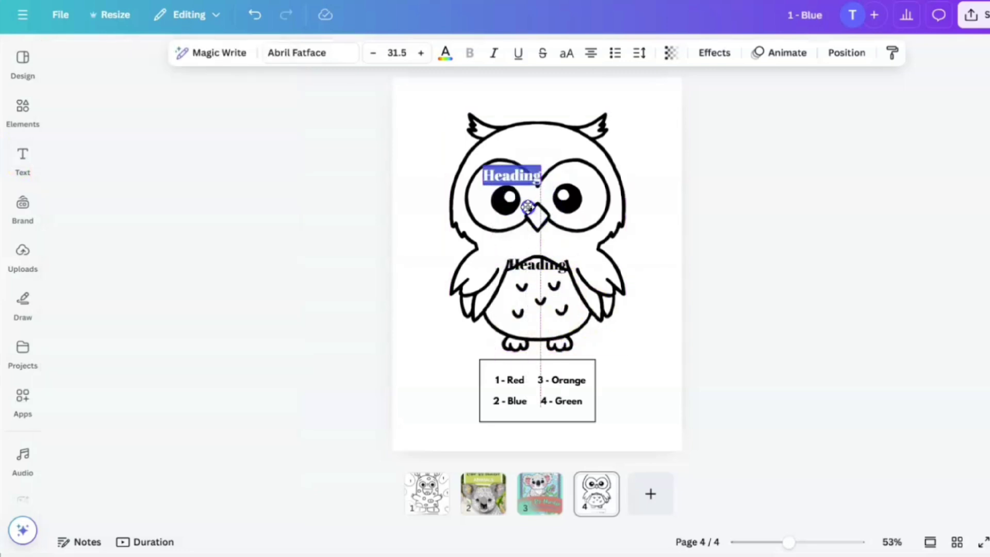
pyautogui.click(522, 173)
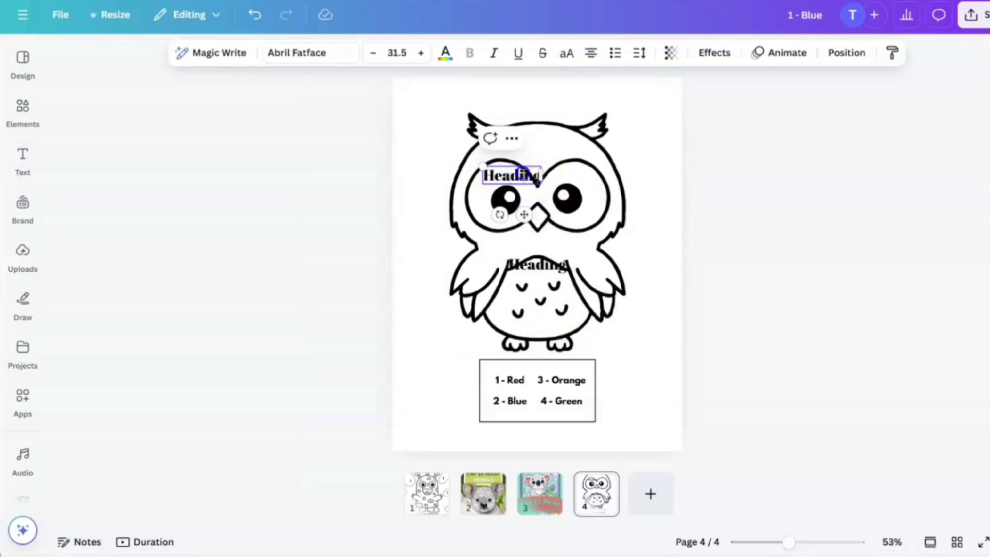
pyautogui.moveTo(479, 163); pyautogui.dragTo(487, 168)
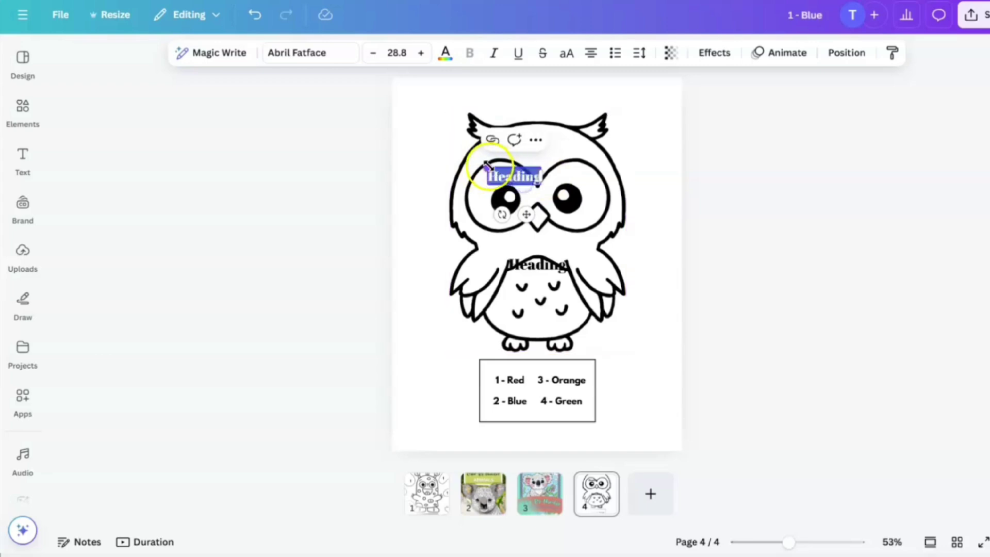
# Change the heading over the owl's left eye to "3" and position it above the pupil inside the eye outline.
pyautogui.doubleClick(509, 172)
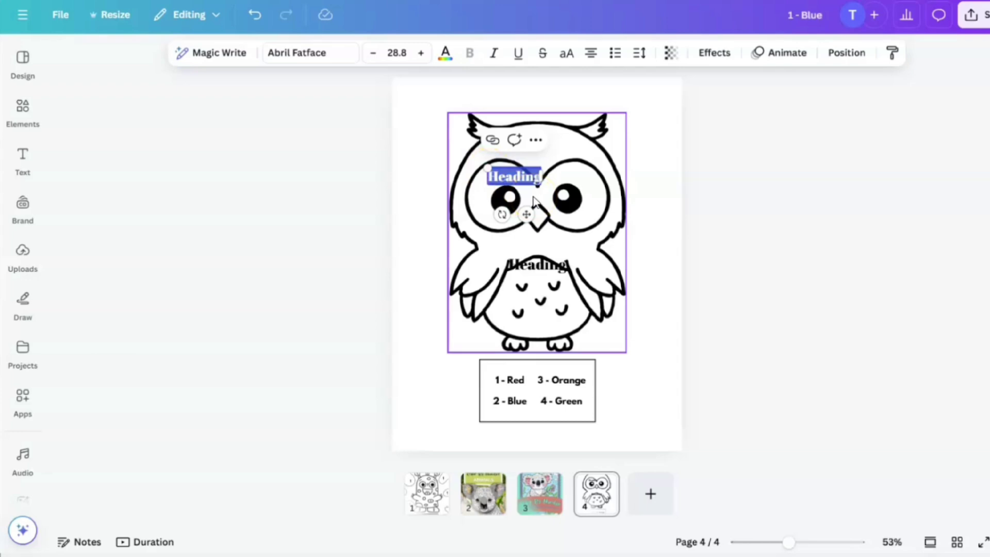
pyautogui.write('3')
pyautogui.click(525, 211)
pyautogui.moveTo(525, 214); pyautogui.dragTo(515, 216)
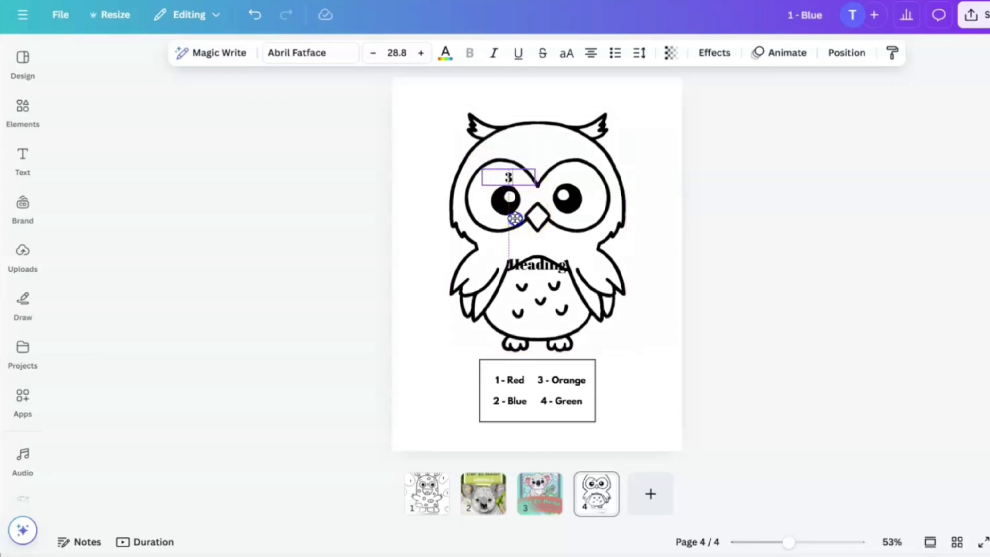
pyautogui.click(509, 218)
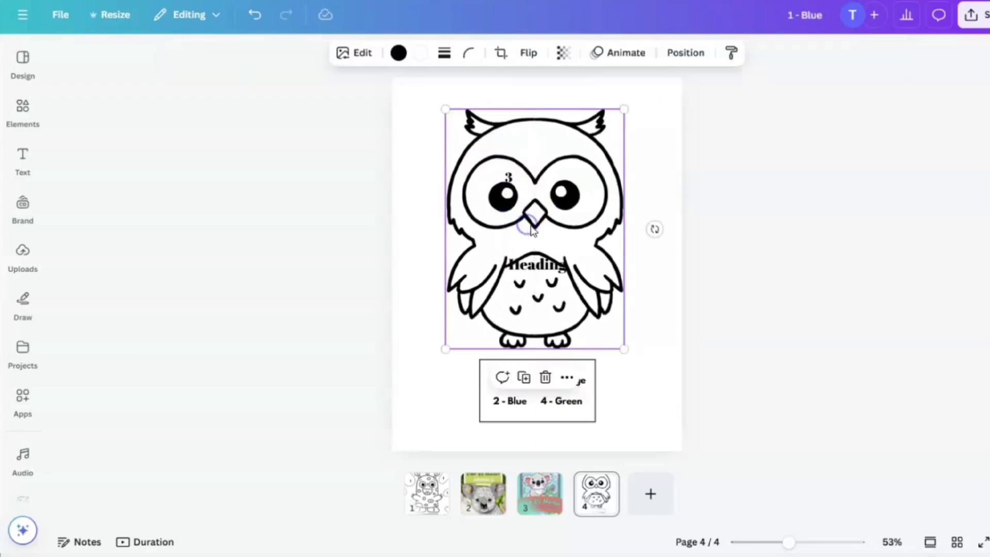
# Nudge the owl back towards the page centre and place a duplicate "3" at the lower right of its right eye.
pyautogui.moveTo(534, 227); pyautogui.dragTo(539, 221)
pyautogui.click(508, 177)
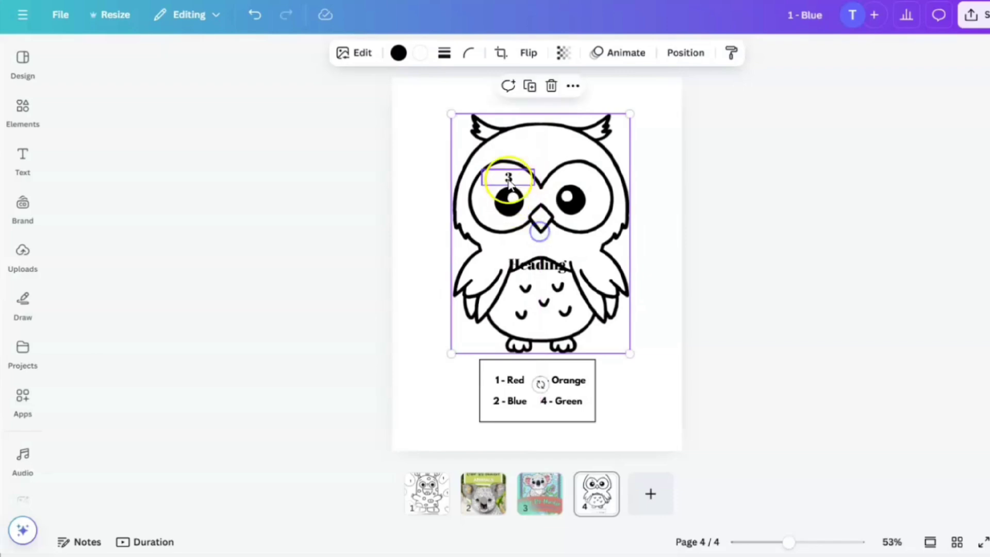
pyautogui.moveTo(526, 220); pyautogui.dragTo(544, 225)
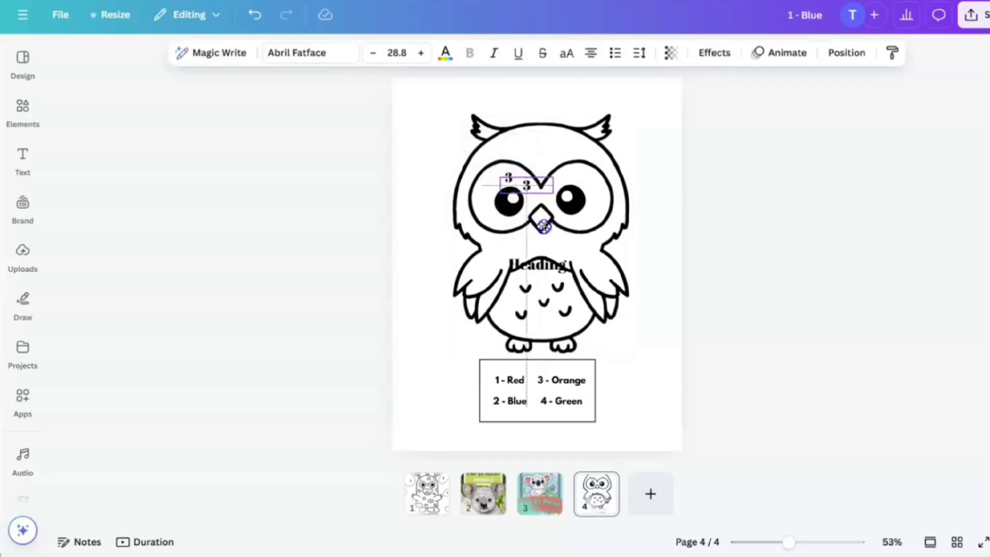
pyautogui.moveTo(604, 256); pyautogui.dragTo(605, 254)
pyautogui.click(742, 289)
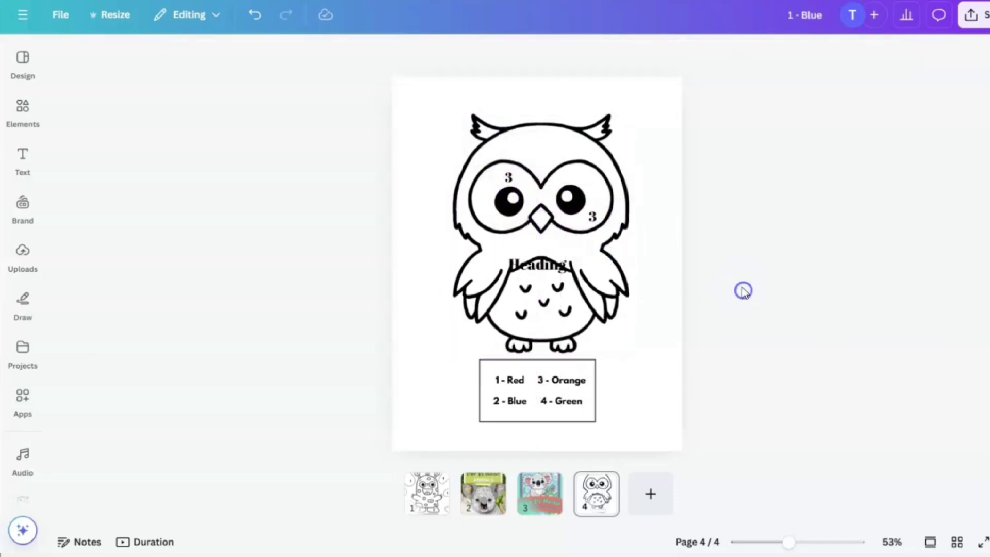
# Change the remaining heading on the owl's chest to "1" and move it to the centre of the forehead.
pyautogui.click(549, 270)
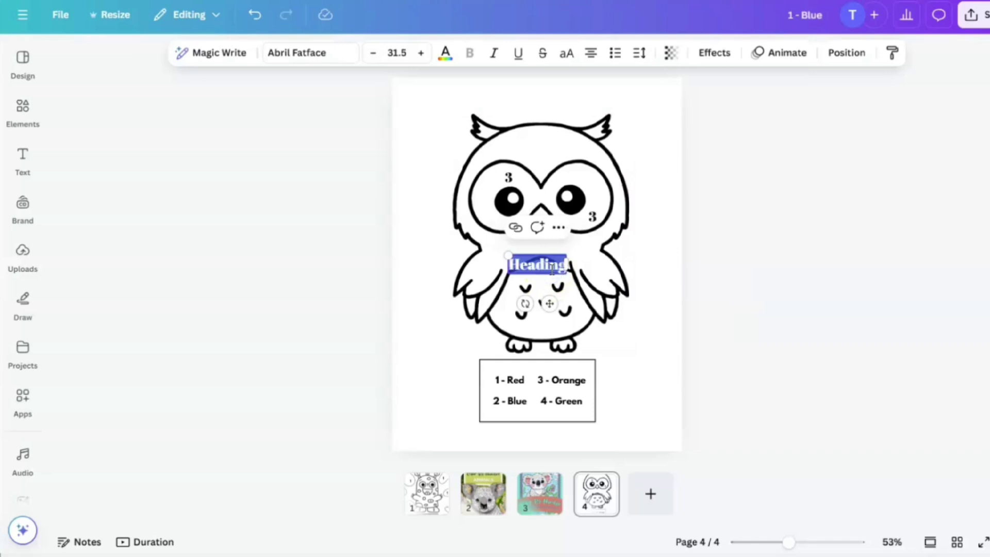
pyautogui.moveTo(537, 276); pyautogui.dragTo(537, 277)
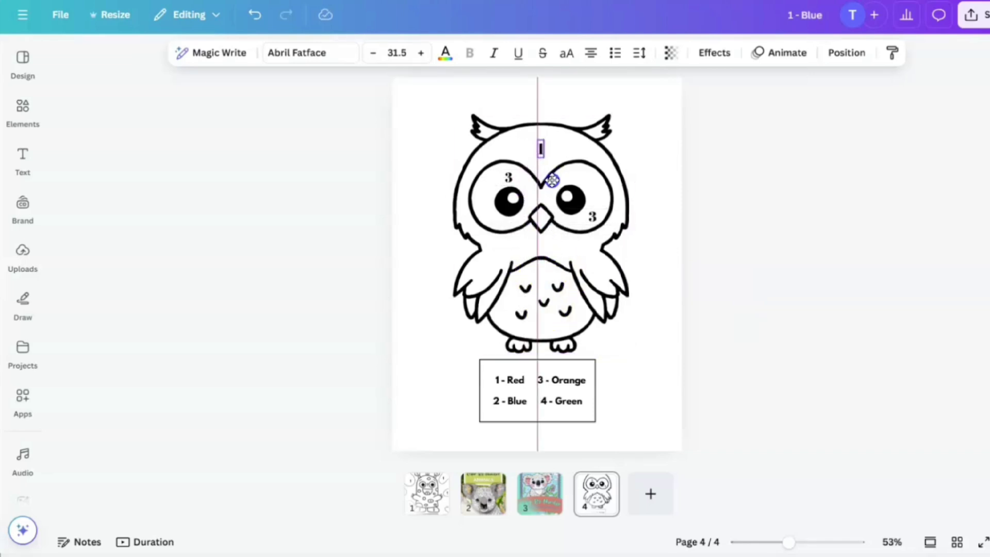
pyautogui.click(766, 230)
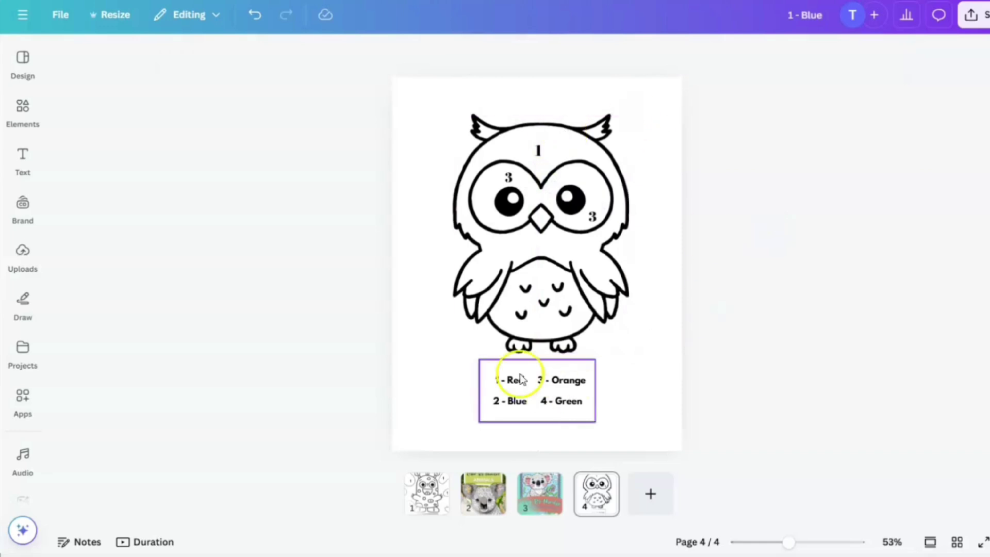
# Duplicate the forehead "1", move the copy to the top of the owl's belly, and change it to "4".
pyautogui.click(537, 150)
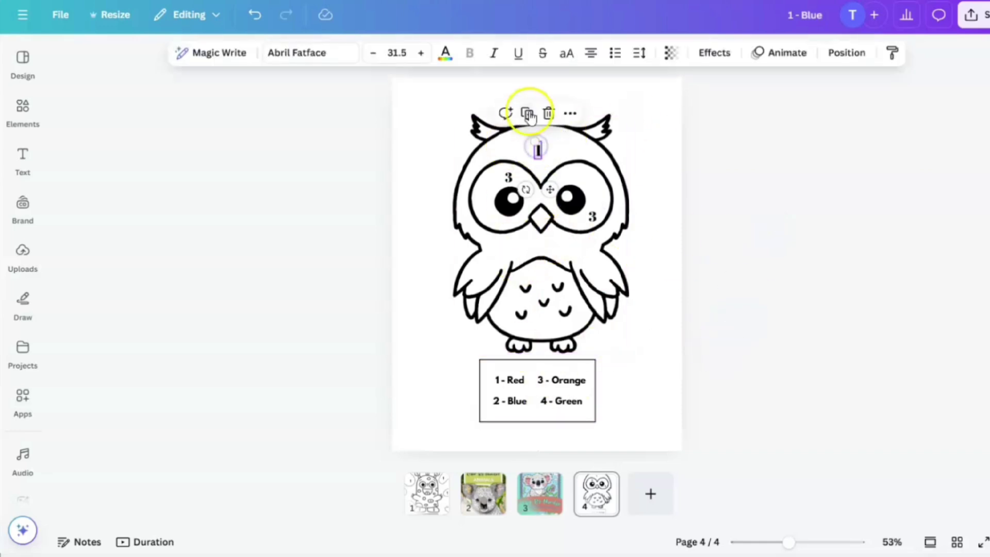
pyautogui.click(555, 288)
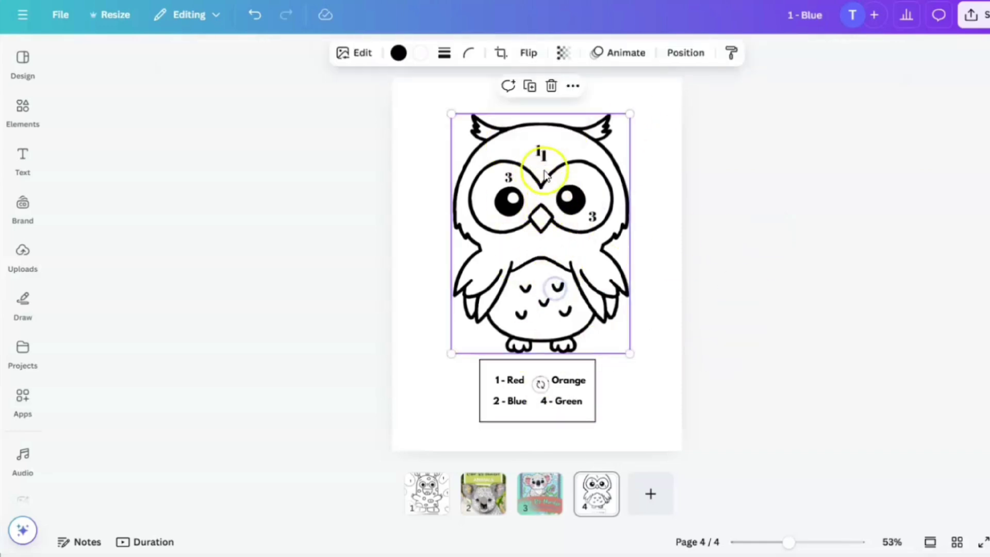
pyautogui.moveTo(546, 159); pyautogui.dragTo(552, 226)
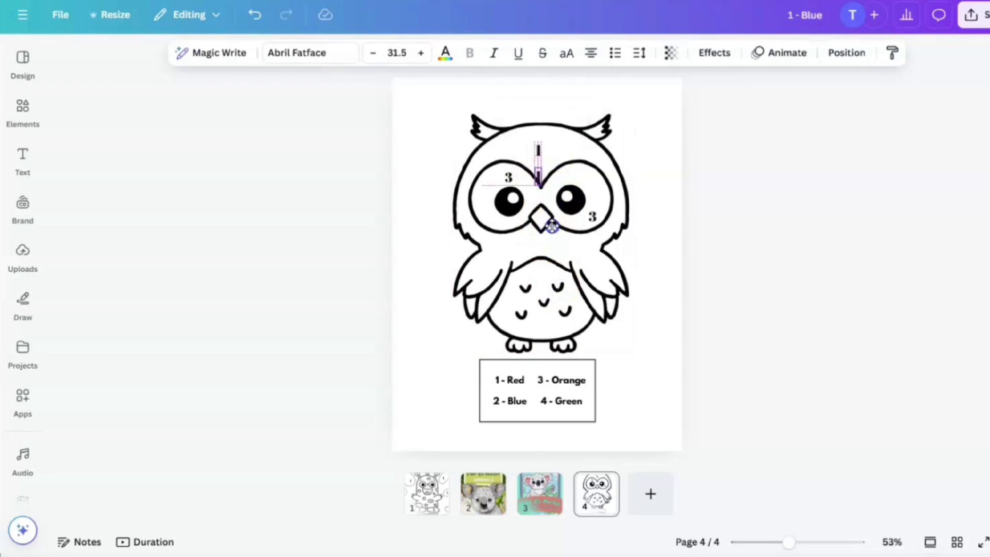
pyautogui.moveTo(554, 315); pyautogui.dragTo(553, 313)
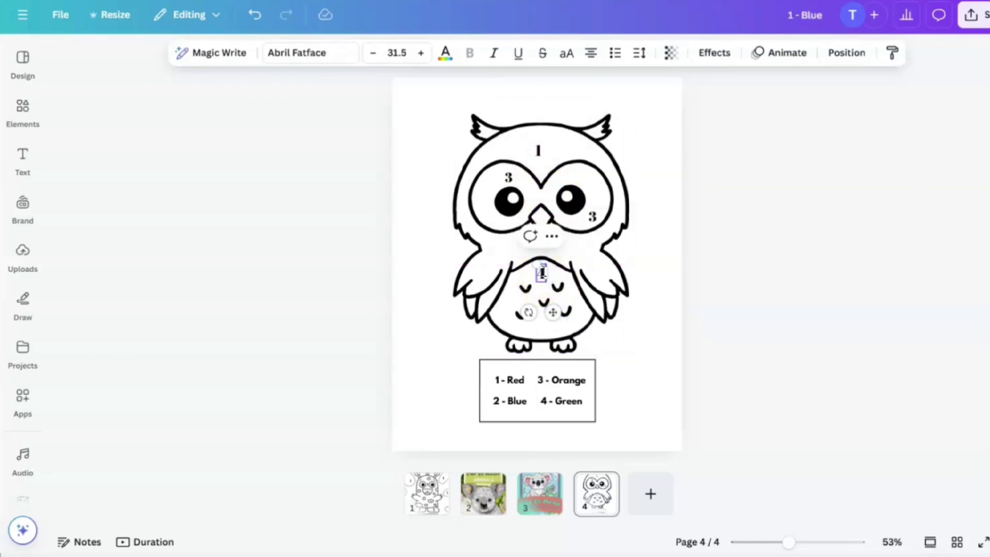
pyautogui.click(746, 276)
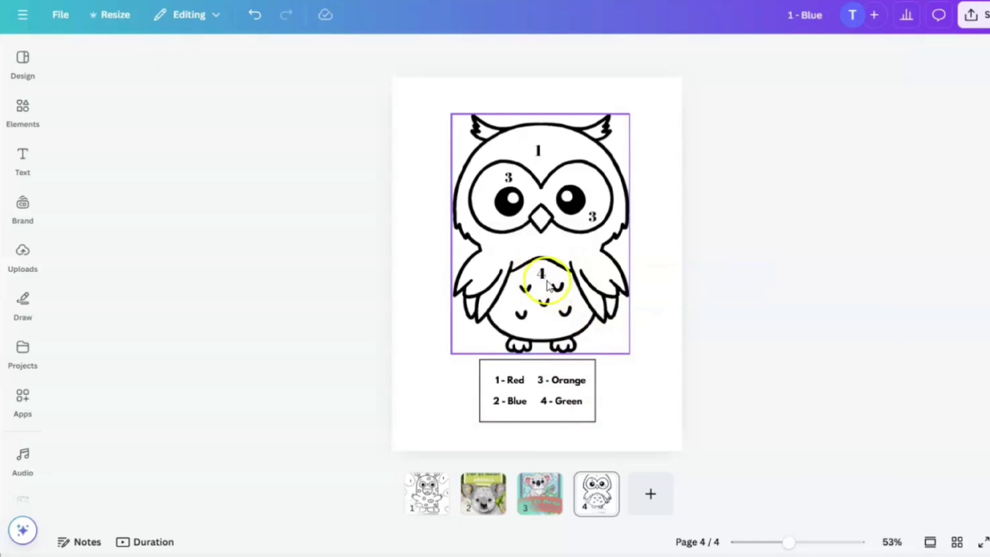
pyautogui.click(650, 302)
# Search the design elements for "lines" and filter the results to shapes.
pyautogui.click(21, 111)
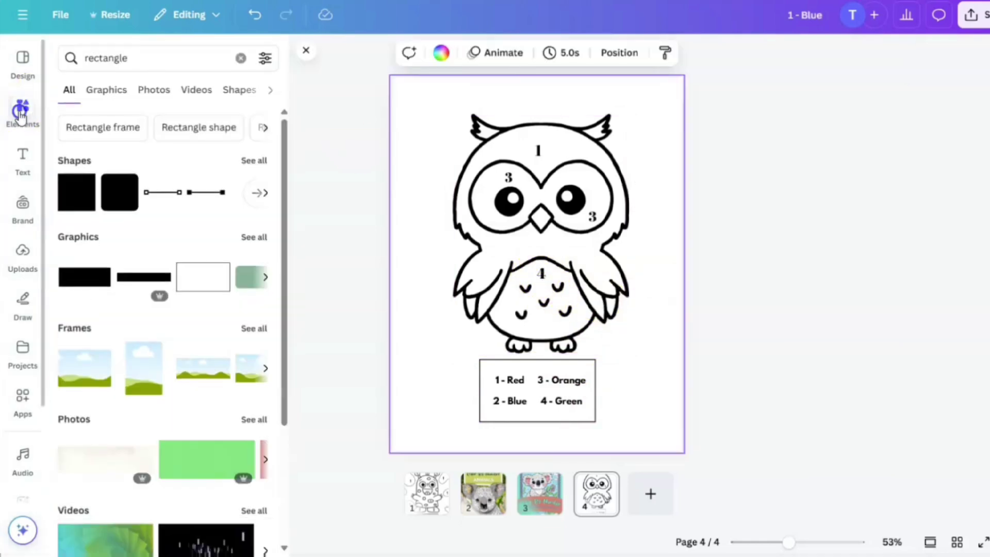
pyautogui.click(148, 59)
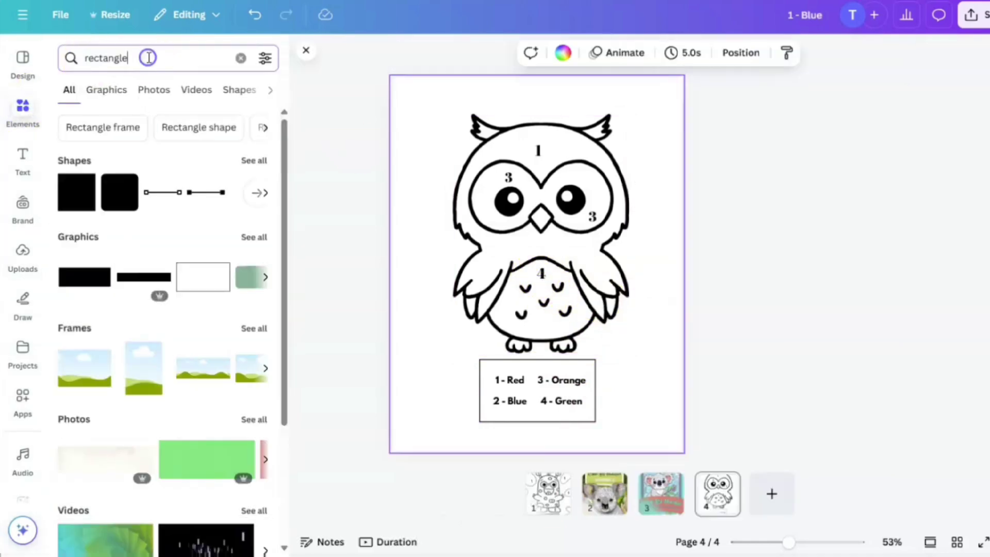
pyautogui.press('BackSpace')
pyautogui.press('BackSpace')
pyautogui.press('BackSpace')
pyautogui.press('BackSpace')
pyautogui.press('BackSpace')
pyautogui.press('BackSpace')
pyautogui.press('BackSpace')
pyautogui.press('BackSpace')
pyautogui.press('BackSpace')
pyautogui.write('lines')
pyautogui.press('Return')
pyautogui.click(239, 90)
# Search the design elements for "wavy lines" and show only the graphics.
pyautogui.moveTo(110, 58); pyautogui.dragTo(75, 66)
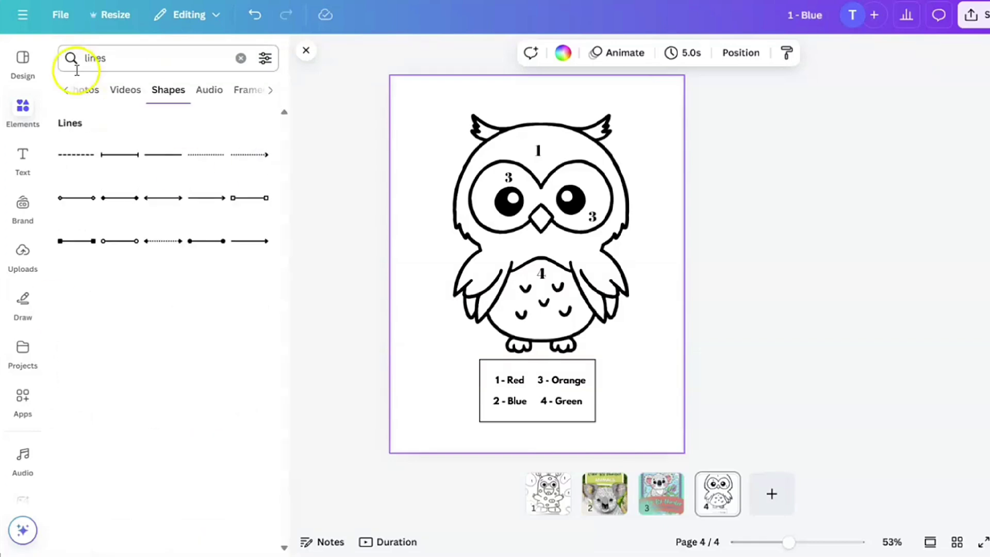
pyautogui.press('BackSpace')
pyautogui.write('wavy lines')
pyautogui.press('Return')
pyautogui.click(254, 159)
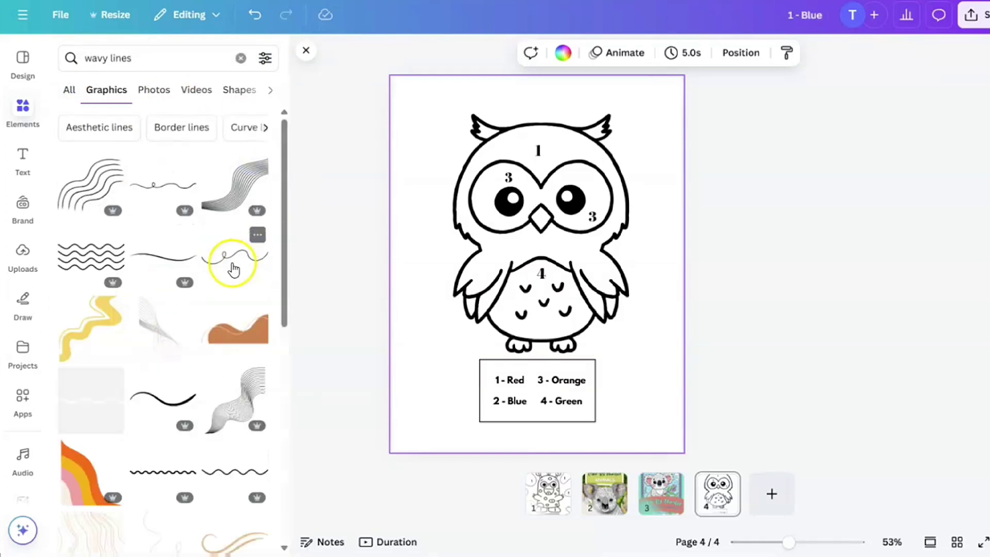
# Add the thick black wavy line graphic and place it at an angle across the page's upper-left corner.
pyautogui.click(163, 399)
pyautogui.moveTo(544, 303); pyautogui.dragTo(573, 276)
pyautogui.click(255, 15)
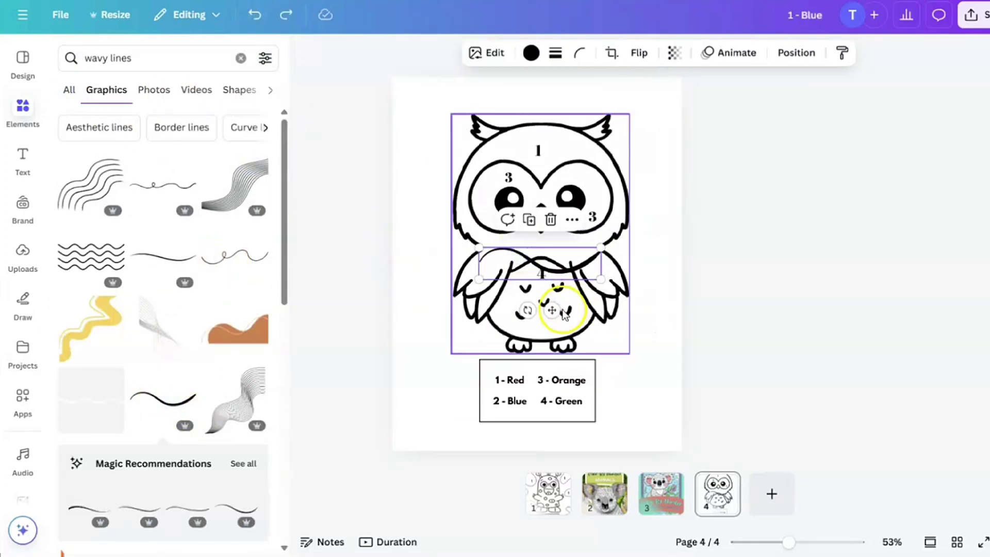
pyautogui.moveTo(560, 320); pyautogui.dragTo(549, 317)
pyautogui.moveTo(525, 267)
pyautogui.mouseDown()
pyautogui.moveTo(416, 409)
pyautogui.moveTo(409, 179)
pyautogui.moveTo(437, 105)
pyautogui.mouseUp()
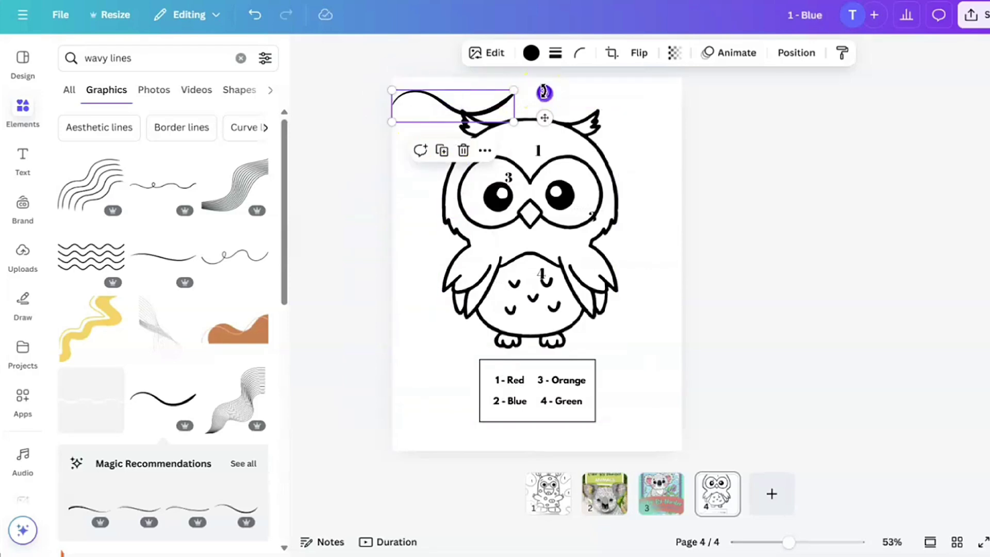
pyautogui.moveTo(546, 93); pyautogui.dragTo(530, 51)
# Duplicate the thick corner line and fit the copy at an angle across the page's lower-right corner.
pyautogui.click(431, 180)
pyautogui.moveTo(443, 112)
pyautogui.mouseDown()
pyautogui.moveTo(432, 115)
pyautogui.moveTo(619, 438)
pyautogui.mouseUp()
pyautogui.click(428, 152)
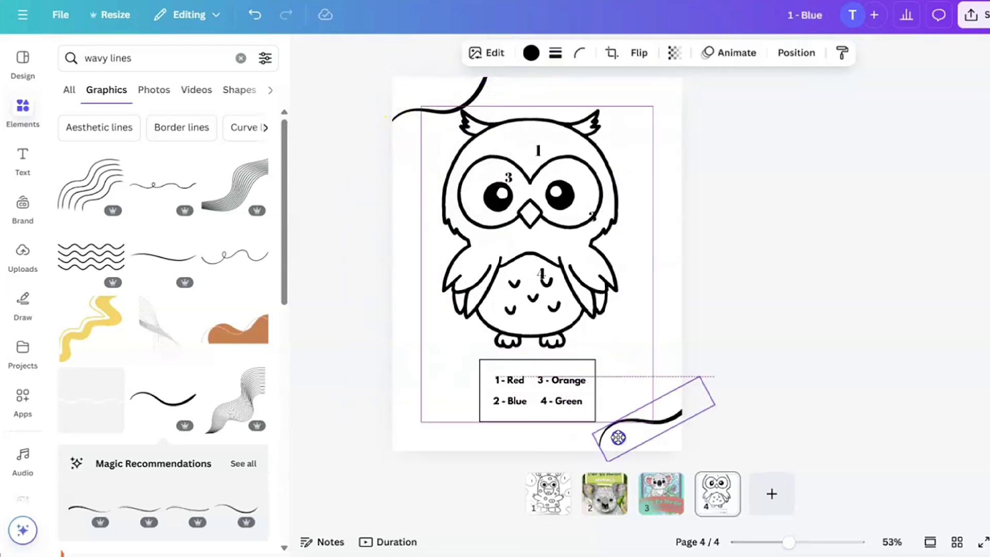
pyautogui.moveTo(666, 462); pyautogui.dragTo(672, 459)
pyautogui.moveTo(664, 412); pyautogui.dragTo(652, 414)
# Move the owl back to the page centre, just above the color key, so it lines up with its numbers.
pyautogui.click(534, 98)
pyautogui.moveTo(551, 180); pyautogui.dragTo(558, 190)
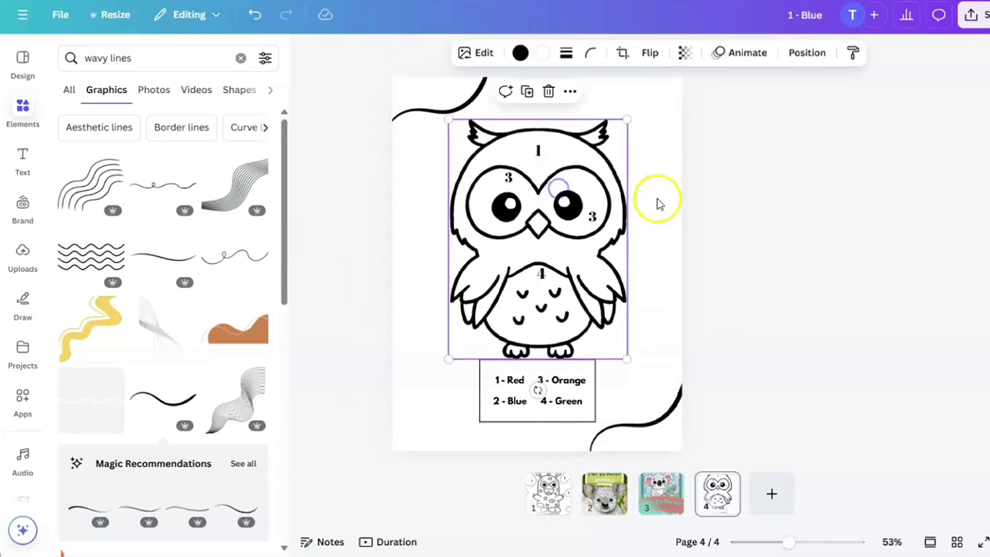
pyautogui.click(674, 418)
# Add a thin wavy line graphic and run it horizontally on both sides of the owl at chest height, using a duplicate.
pyautogui.scroll(-4, 216, 386)
pyautogui.click(215, 382)
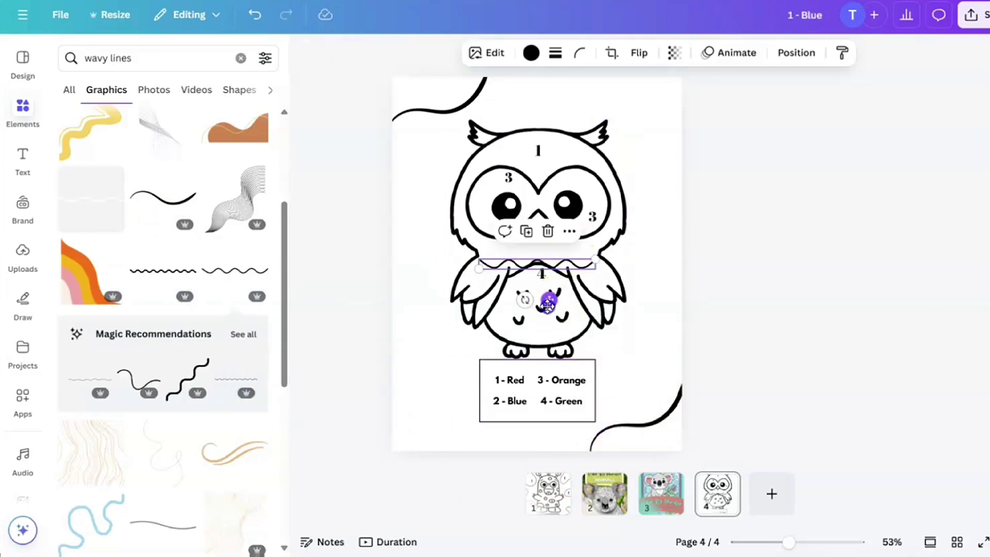
pyautogui.moveTo(546, 301); pyautogui.dragTo(416, 281)
pyautogui.click(409, 309)
pyautogui.moveTo(428, 246)
pyautogui.mouseDown()
pyautogui.moveTo(662, 260)
pyautogui.moveTo(661, 250)
pyautogui.moveTo(428, 250)
pyautogui.mouseUp()
pyautogui.hotkey('ctrl', 'd')
pyautogui.click(328, 164)
pyautogui.click(751, 155)
# Duplicate the belly "4" and place one copy in the background on each side of the owl's head.
pyautogui.click(542, 275)
pyautogui.hotkey('ctrl', 'd')
pyautogui.moveTo(541, 276)
pyautogui.mouseDown()
pyautogui.moveTo(452, 266)
pyautogui.moveTo(424, 218)
pyautogui.moveTo(666, 217)
pyautogui.mouseUp()
pyautogui.hotkey('ctrl', 'd')
pyautogui.click(720, 239)
# Duplicate the thin wavy line to form a second row on both sides of the owl just above its feet.
pyautogui.click(407, 244)
pyautogui.hotkey('ctrl', 'd')
pyautogui.moveTo(419, 290)
pyautogui.mouseDown()
pyautogui.moveTo(442, 373)
pyautogui.moveTo(486, 434)
pyautogui.moveTo(650, 344)
pyautogui.mouseUp()
pyautogui.hotkey('ctrl', 'd')
pyautogui.click(741, 311)
# Copy the left background "4" between the wavy lines, change it to "2", and place a duplicate "2" on the owl's right side.
pyautogui.click(417, 178)
pyautogui.hotkey('ctrl', 'd')
pyautogui.moveTo(421, 187); pyautogui.dragTo(421, 293)
pyautogui.doubleClick(421, 293)
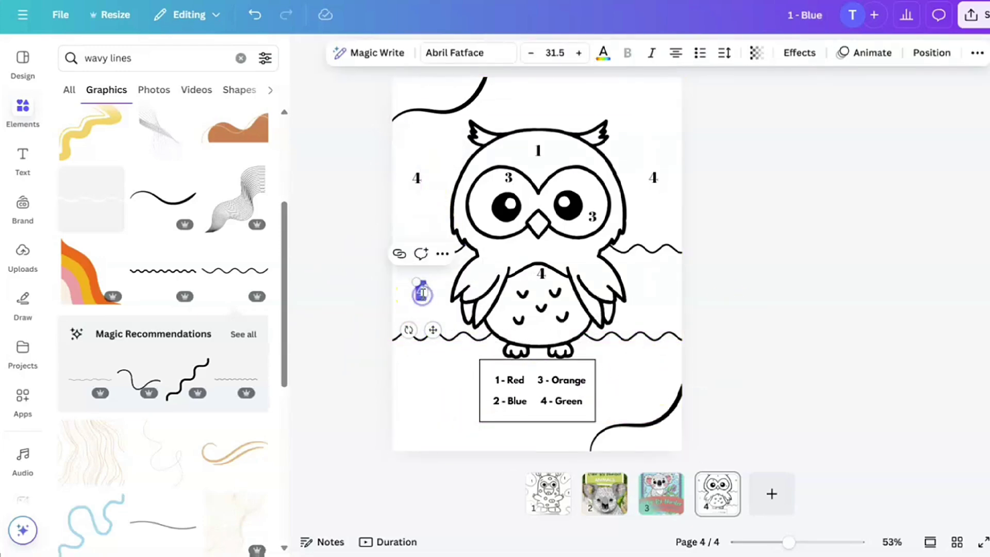
pyautogui.write('2')
pyautogui.click(411, 256)
pyautogui.moveTo(437, 334); pyautogui.dragTo(664, 331)
pyautogui.click(761, 317)
pyautogui.click(552, 227)
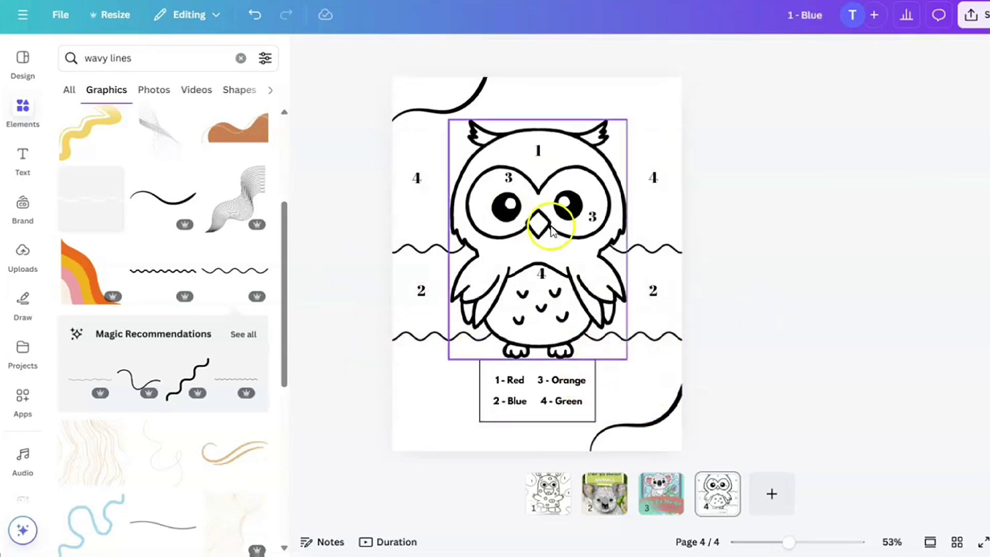
# View the numbered monster on page 1 for reference and return to the owl on page 4.
pyautogui.click(783, 294)
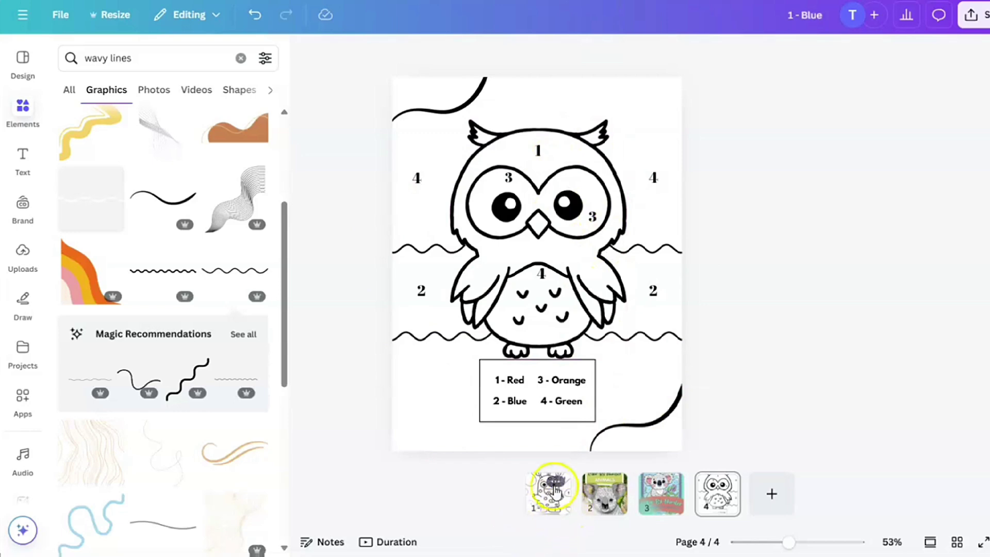
pyautogui.click(554, 490)
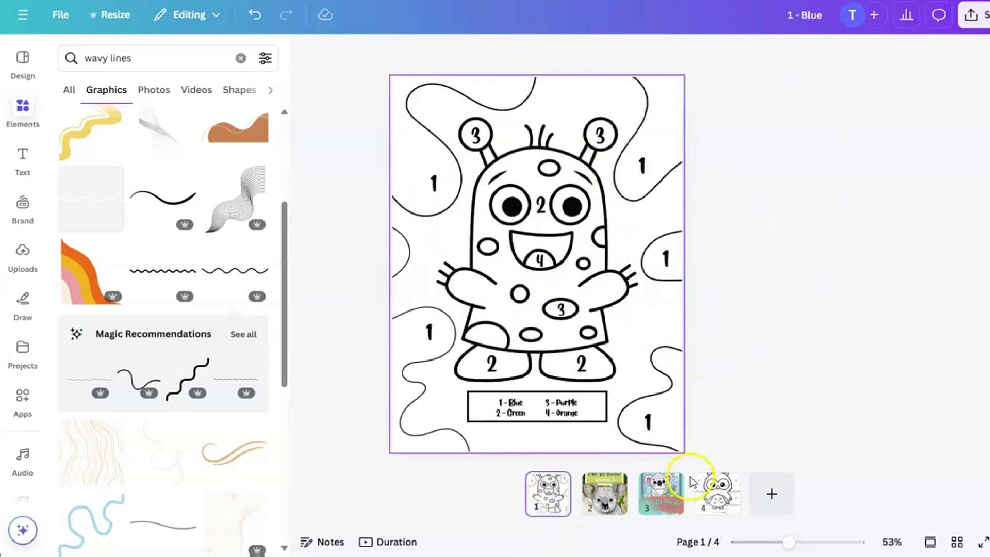
pyautogui.click(718, 496)
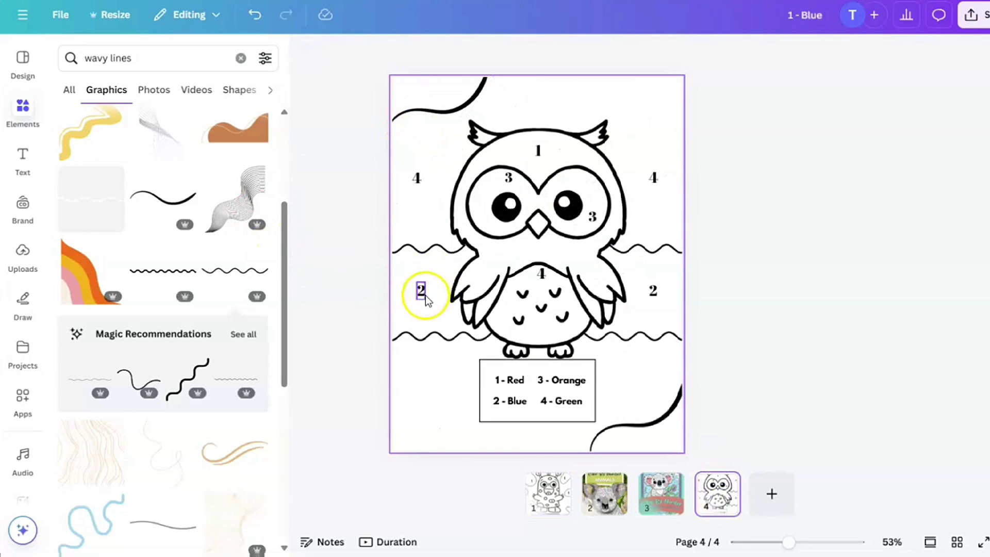
# Duplicate the forehead "1" and place copies in the page's upper-left corner and the background left of the color key.
pyautogui.click(537, 151)
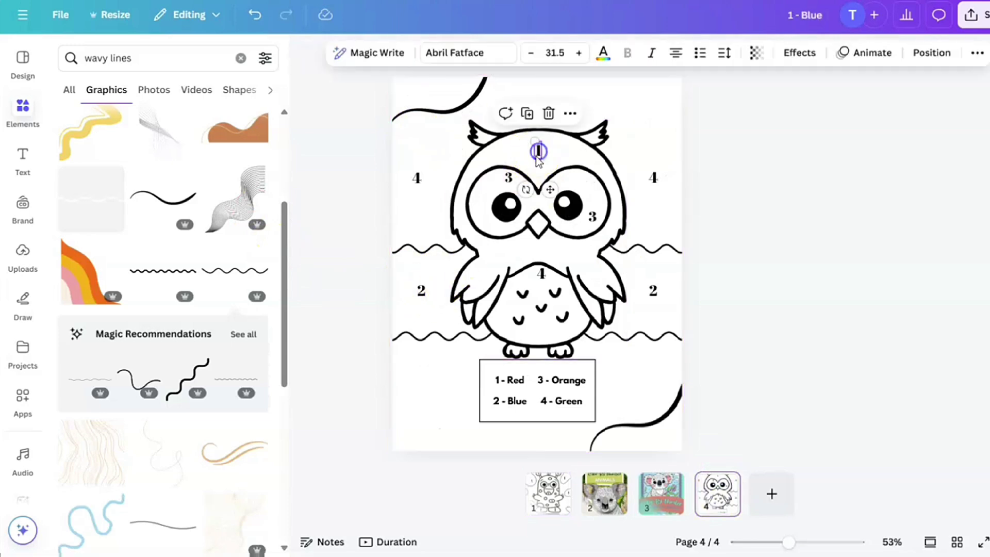
pyautogui.click(526, 114)
pyautogui.moveTo(552, 192); pyautogui.dragTo(417, 133)
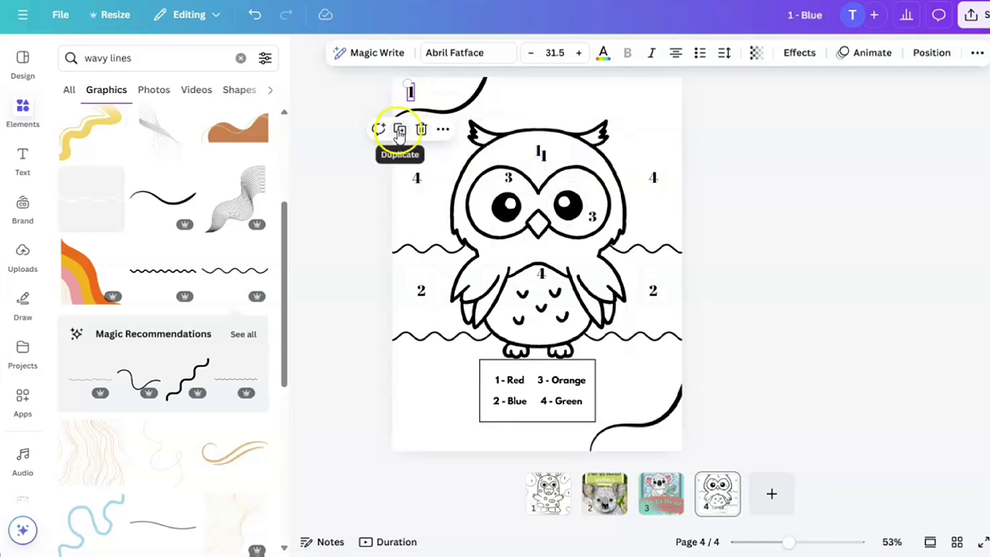
pyautogui.click(399, 131)
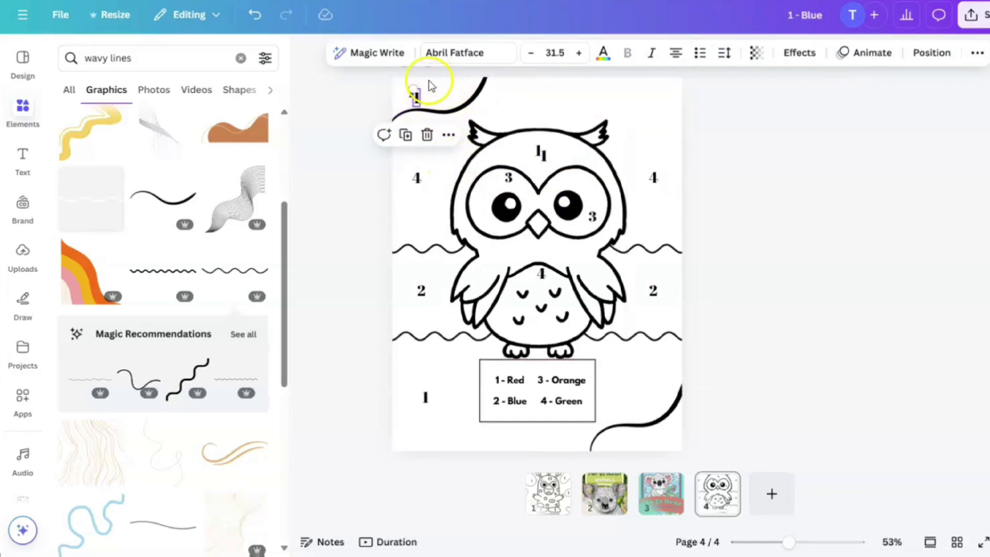
pyautogui.click(431, 85)
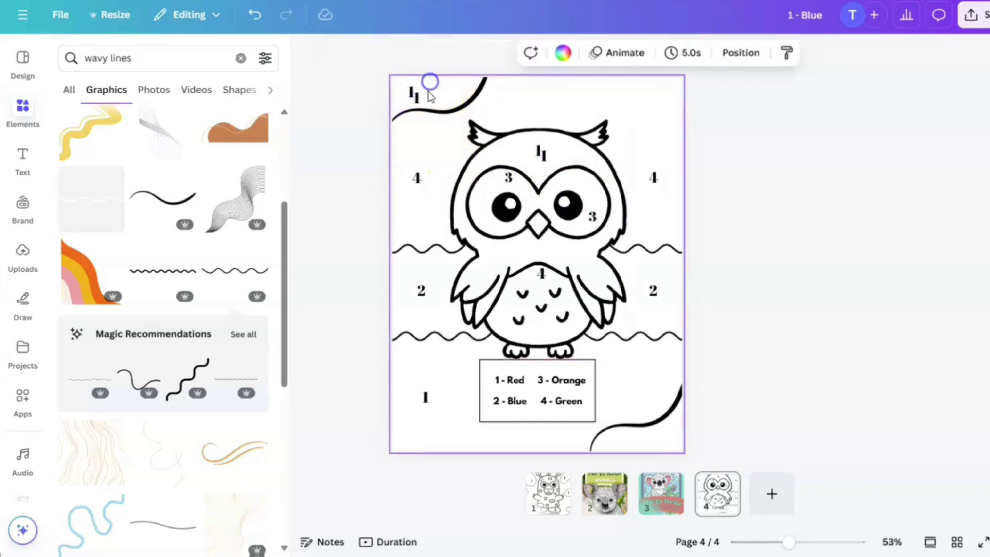
pyautogui.click(418, 99)
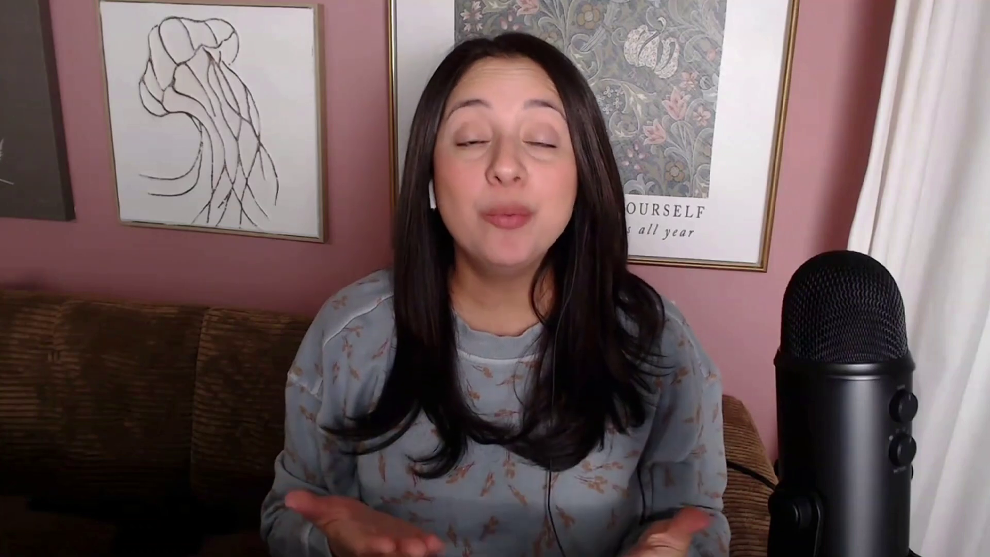